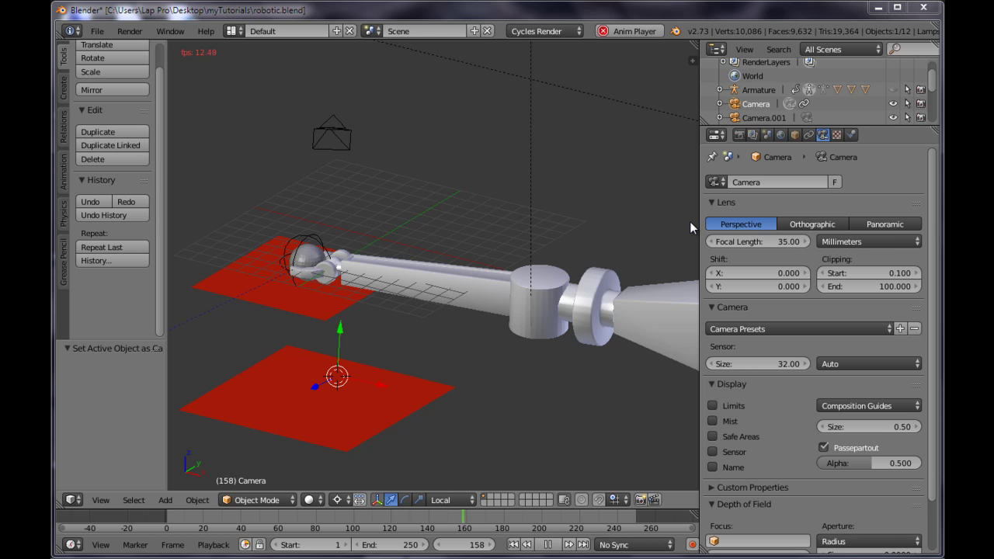
Play and stop the arm animation, then select the sphere and show its constraints
key(shift+Right)
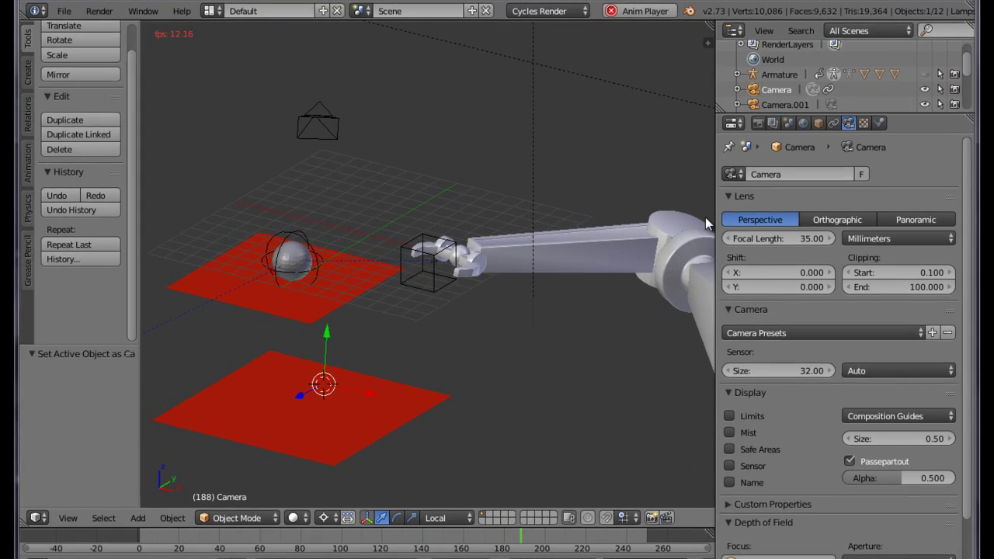
key(alt+a)
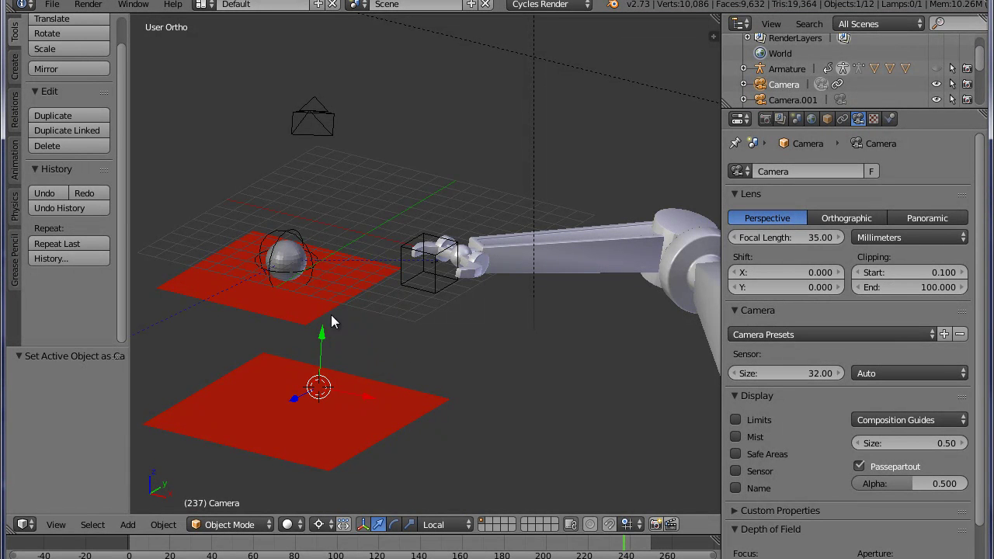
right_click(294, 263)
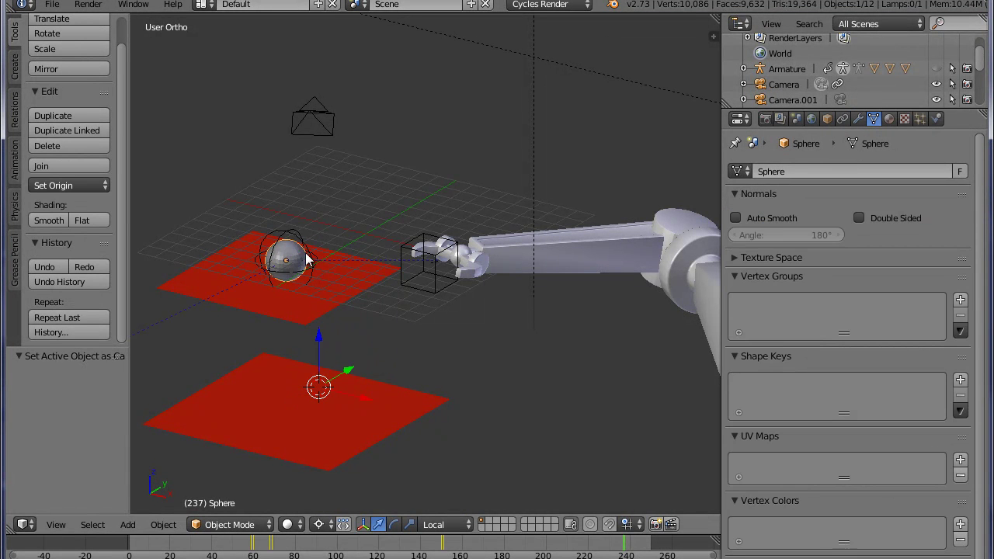
click(842, 120)
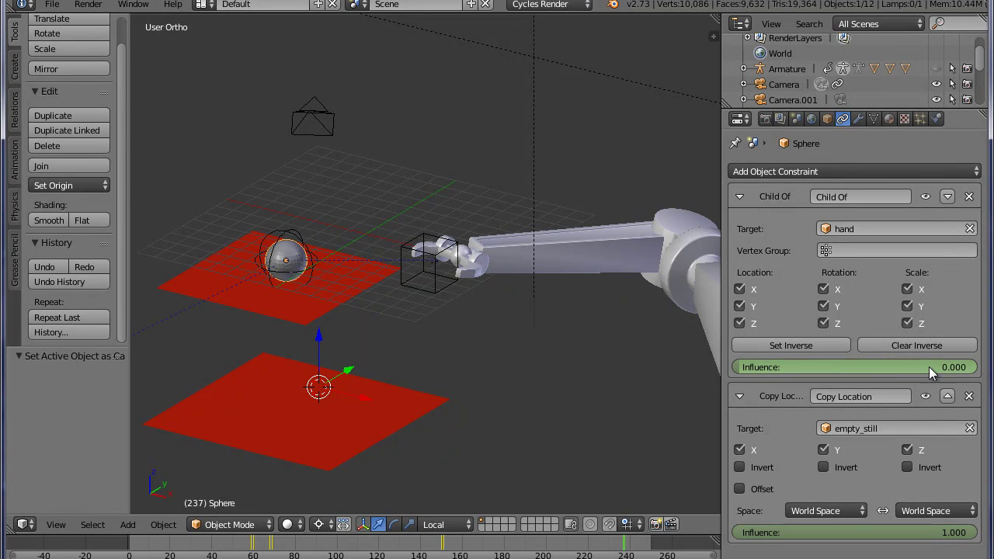
Clear the influence keyframes and delete the Child Of and Copy Location constraints
right_click(909, 366)
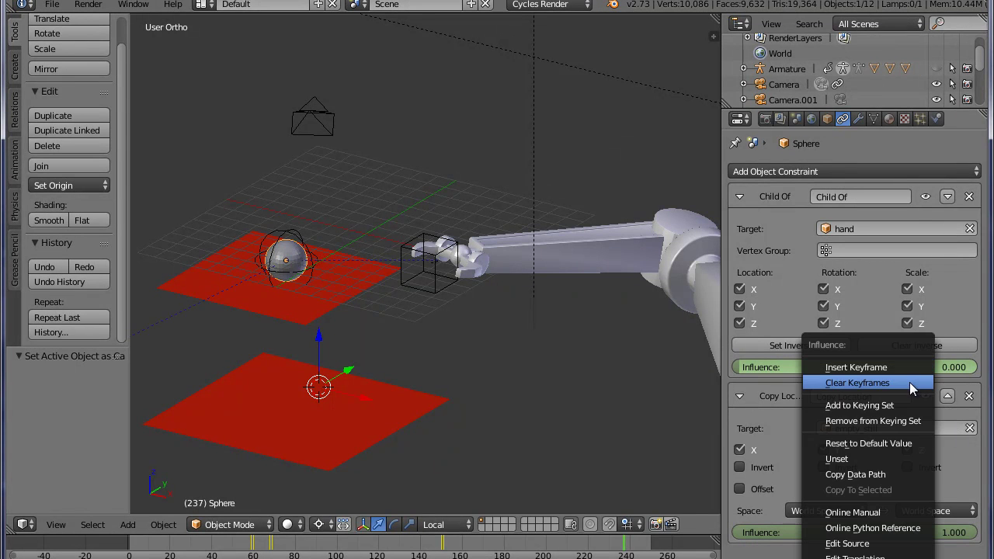
key(Escape)
right_click(899, 531)
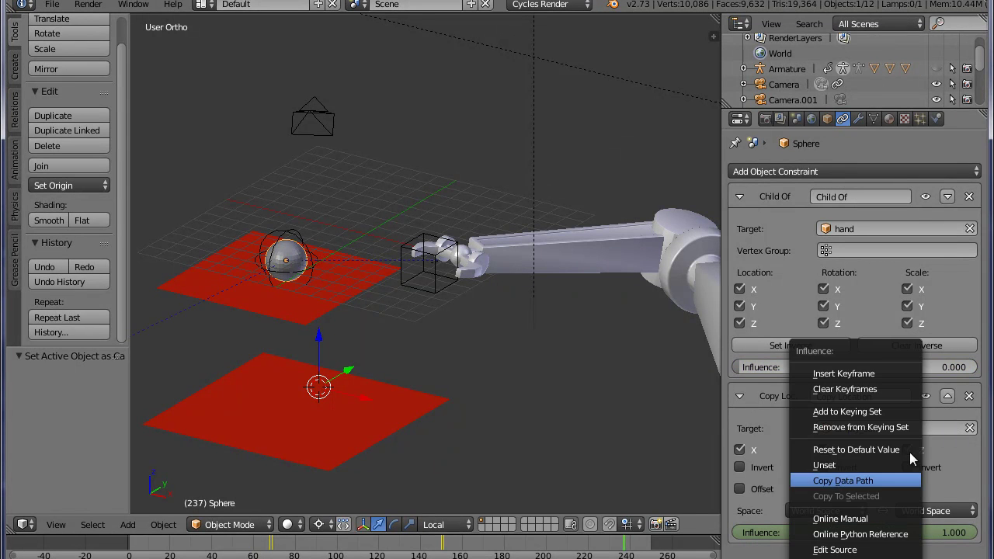
click(912, 392)
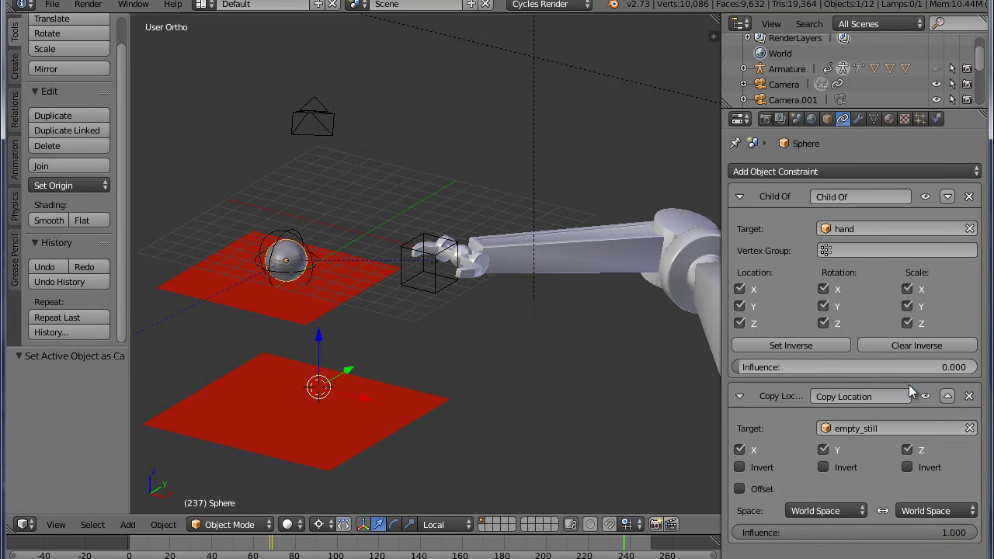
click(969, 196)
click(969, 198)
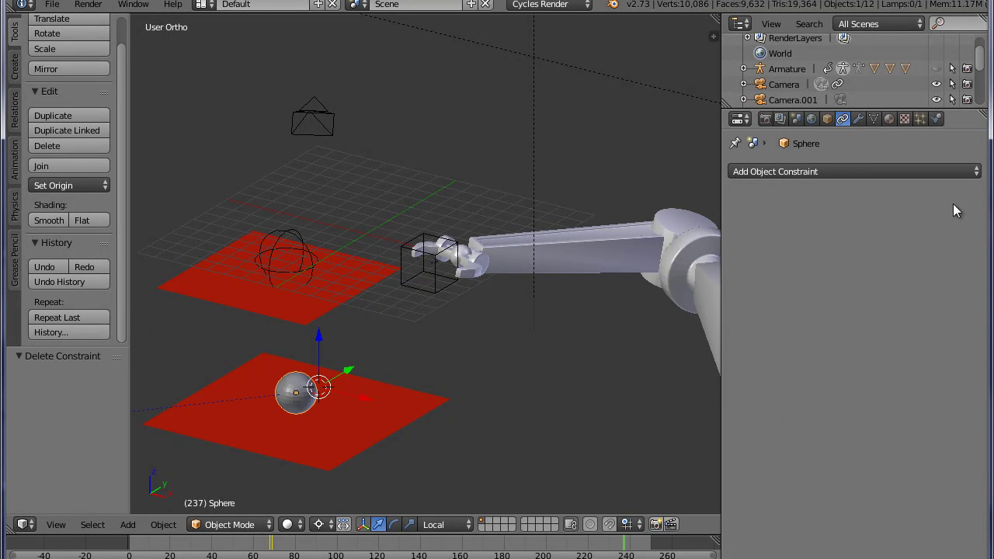
Delete the empty_still object and reselect the sphere
right_click(313, 262)
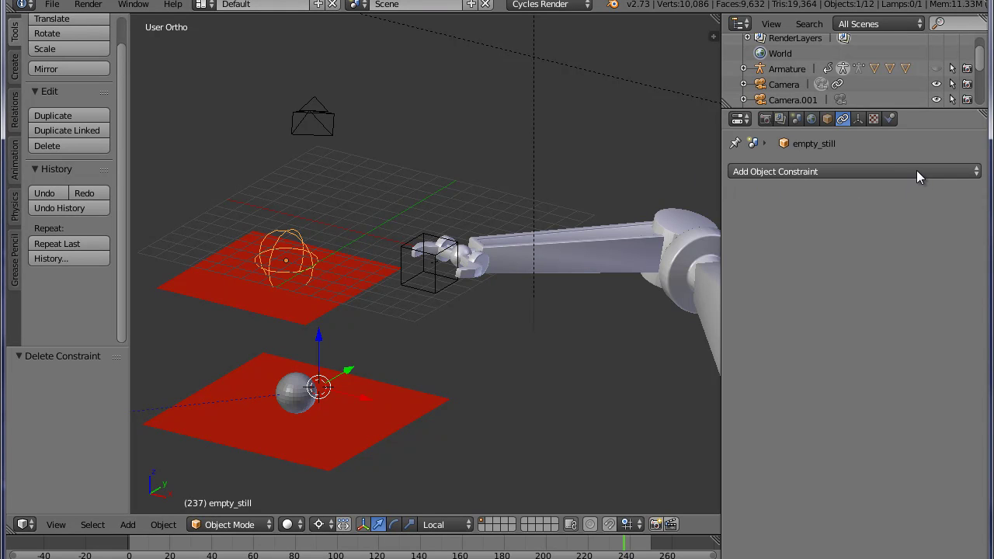
key(x)
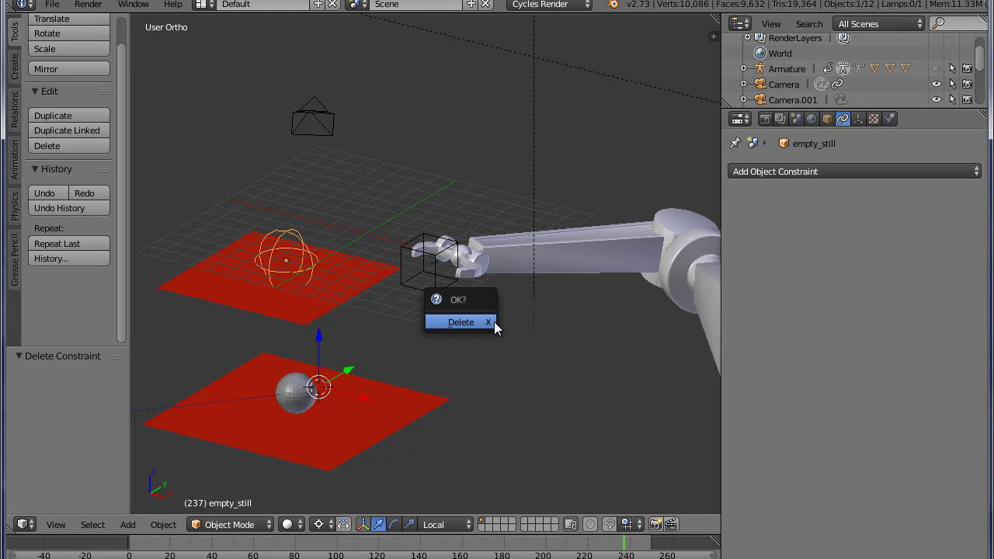
click(494, 321)
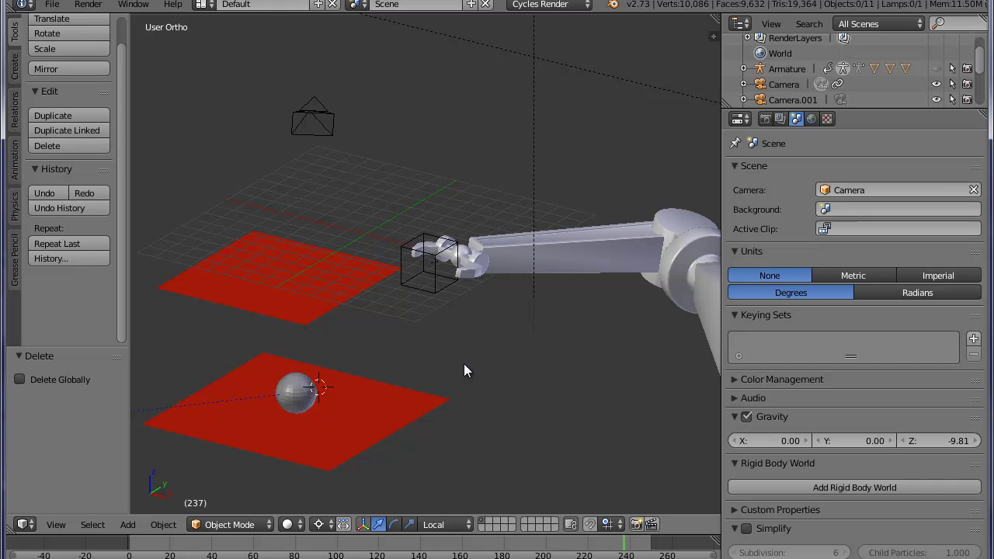
right_click(296, 394)
mouse_move(460, 359)
shift+middle_down()
mouse_move(497, 356)
mouse_move(468, 376)
shift+middle_up()
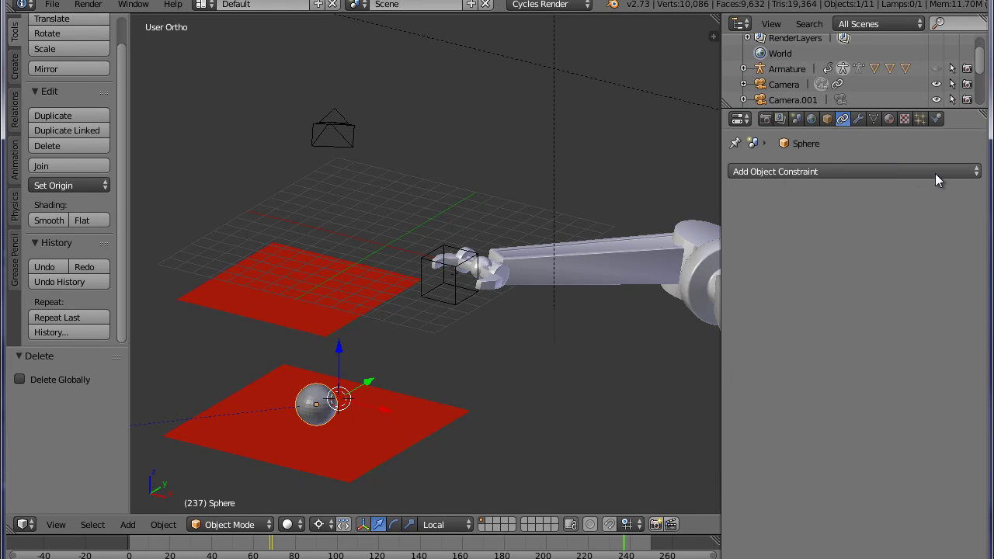
Add a Child Of constraint, then a Copy Location constraint, to the sphere
click(936, 172)
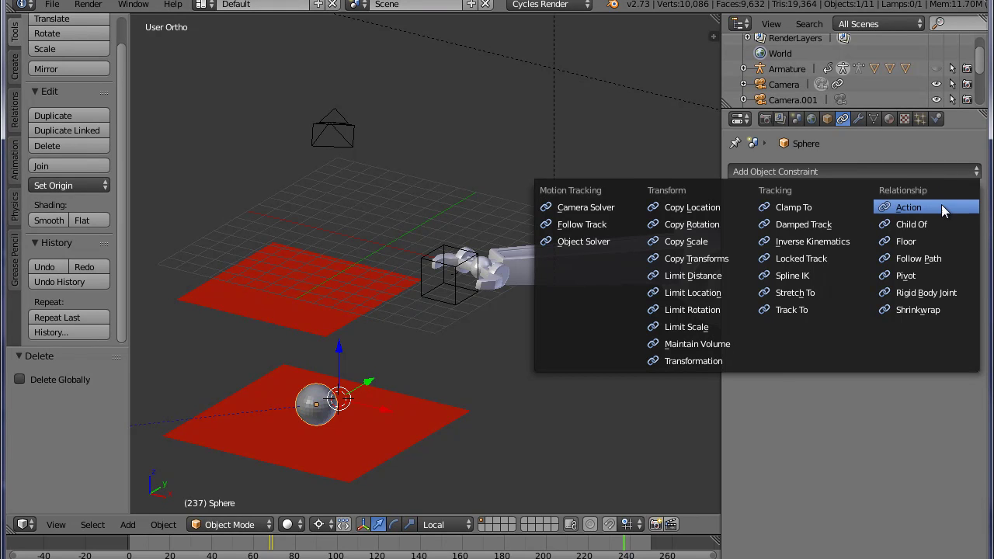
click(941, 223)
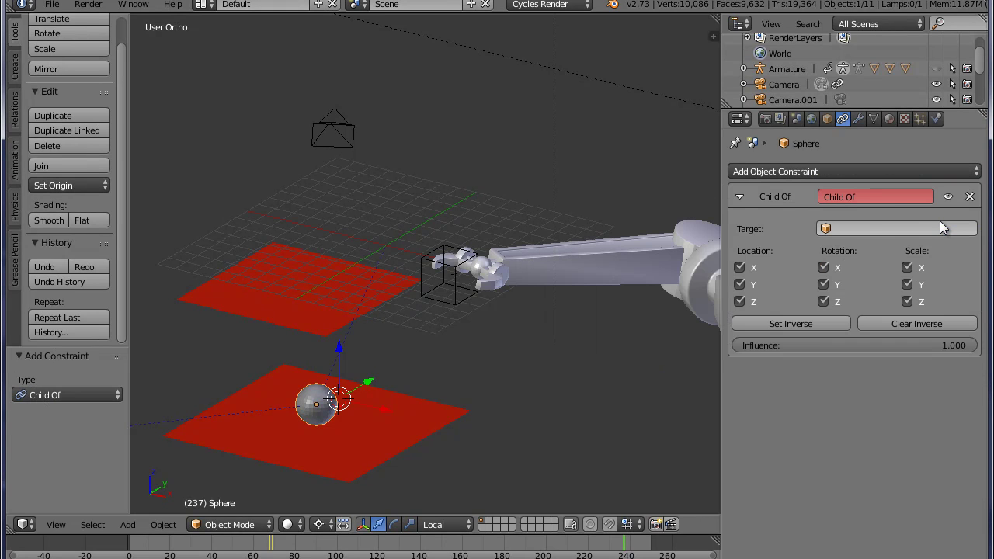
click(946, 172)
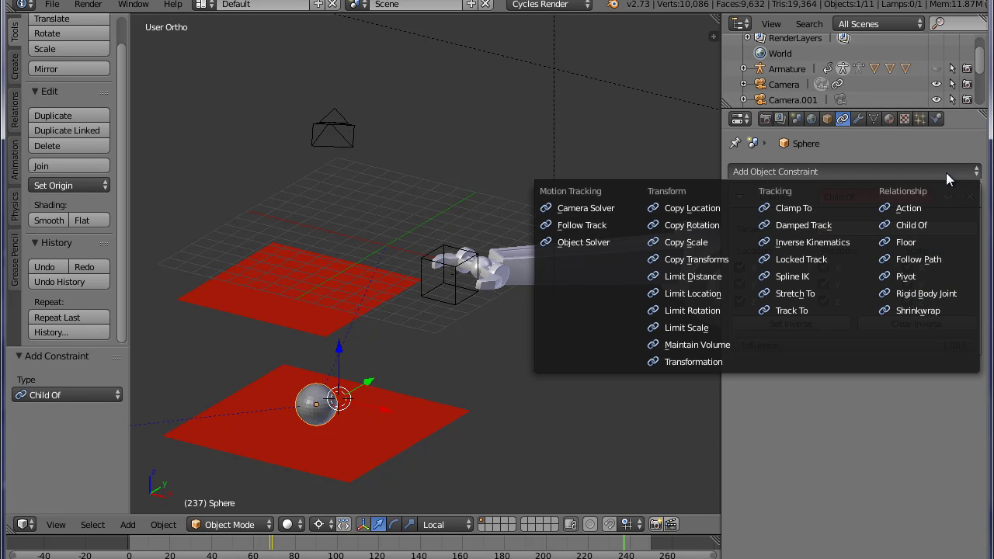
click(728, 204)
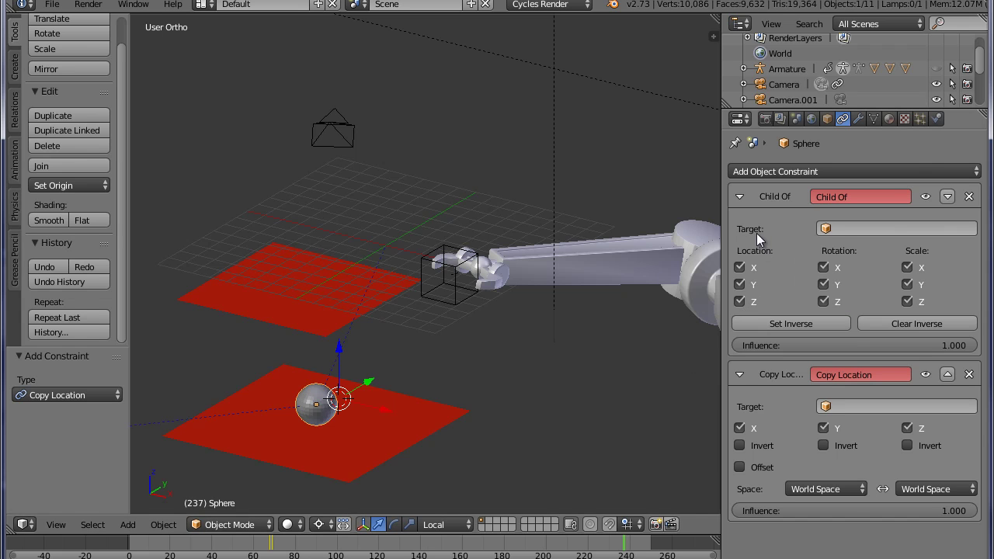
Set the Child Of target to hand, then select the hand and inspect it in wireframe
click(838, 229)
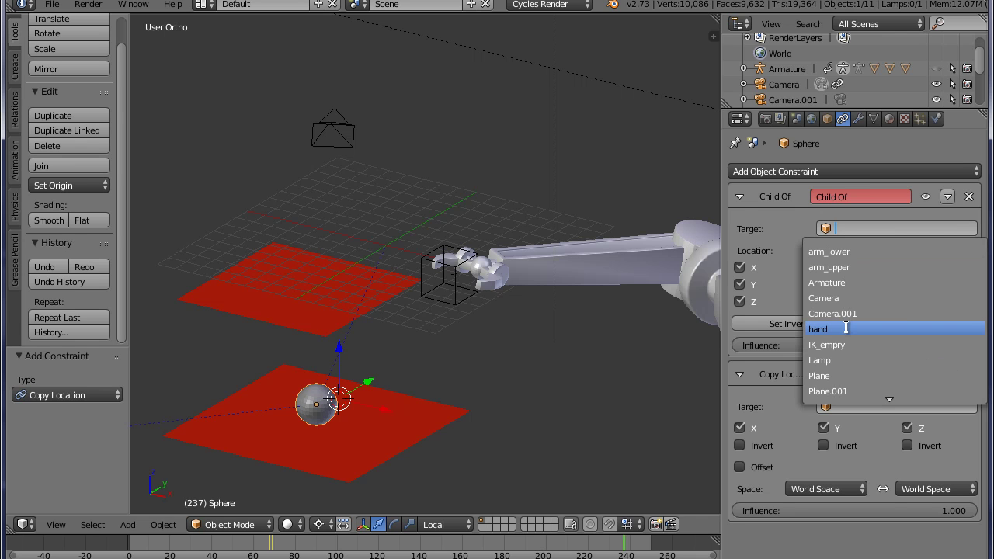
click(845, 330)
right_click(473, 297)
scroll(497, 299, up, 6)
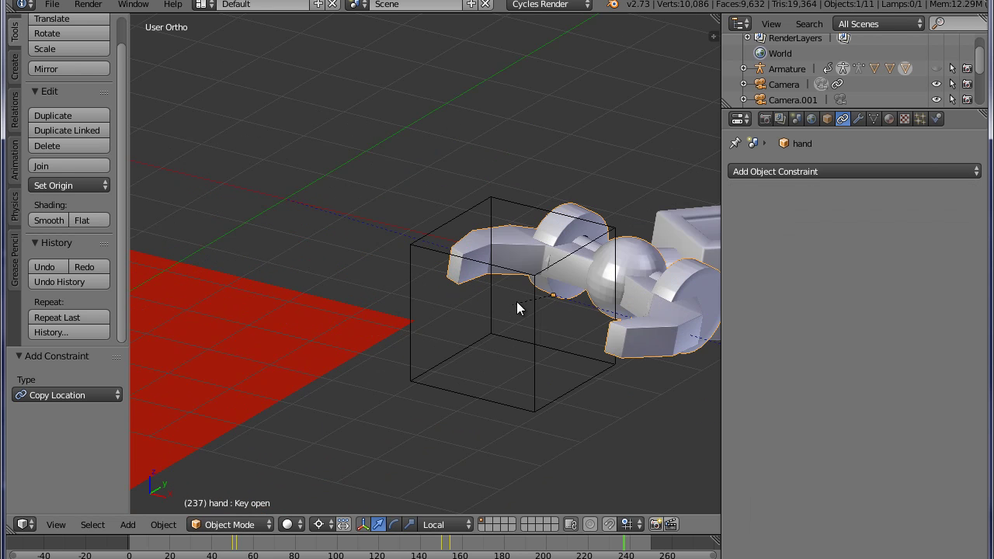
mouse_move(425, 354)
middle_down()
mouse_move(396, 381)
mouse_move(380, 381)
mouse_move(435, 382)
middle_up()
key(z)
key(z)
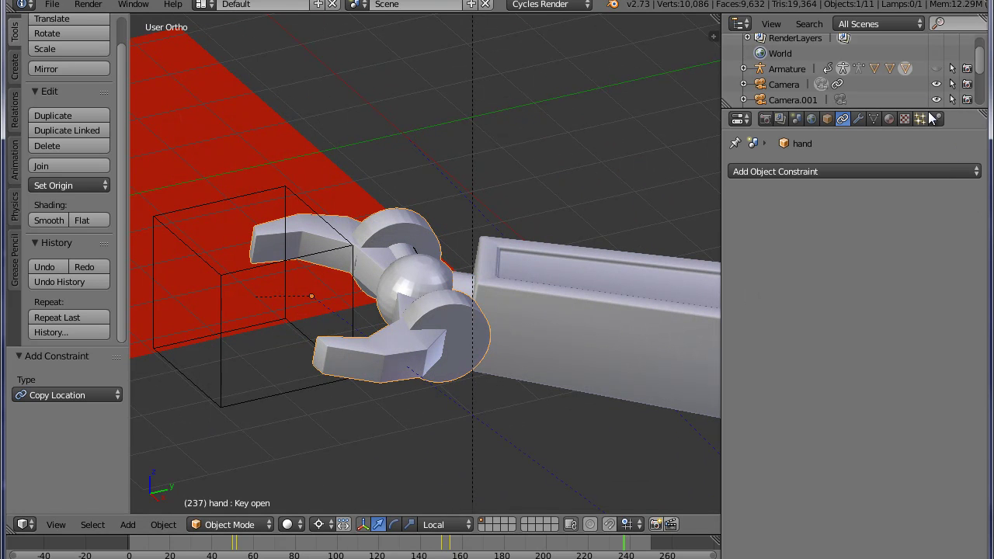
Enlarge the outliner and show the armature bones with the Armature entry expanded
drag(927, 111, 925, 204)
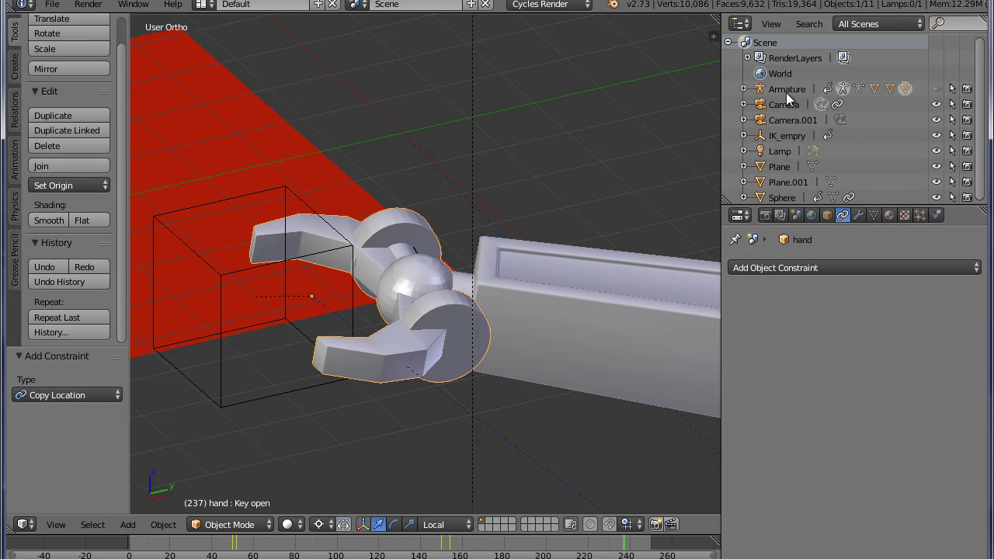
scroll(619, 303, down, 6)
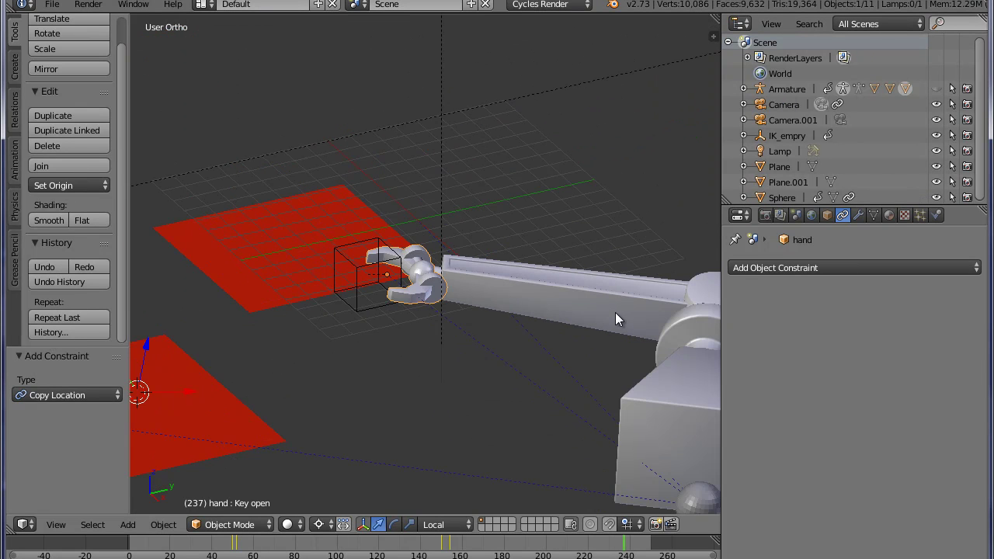
middle_drag(539, 325, 559, 277)
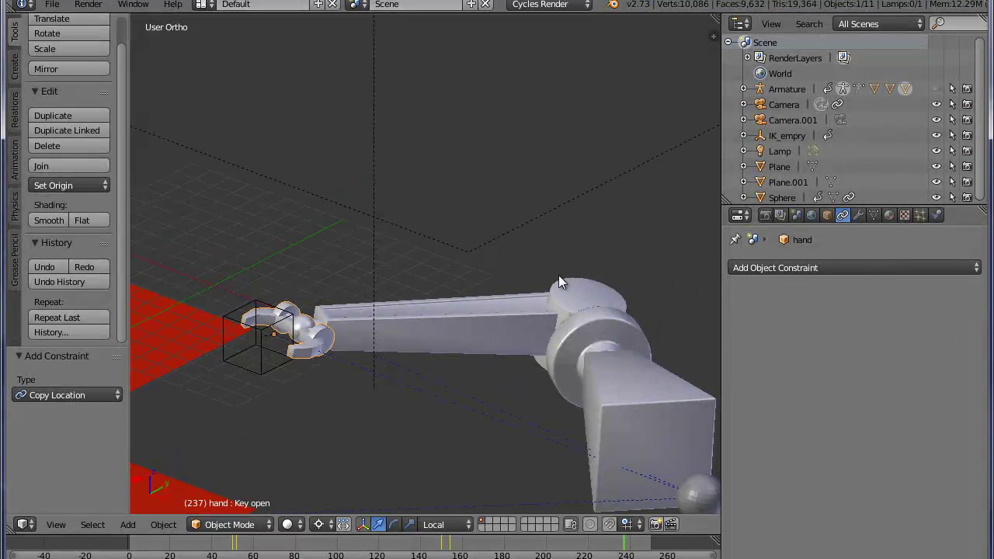
click(936, 90)
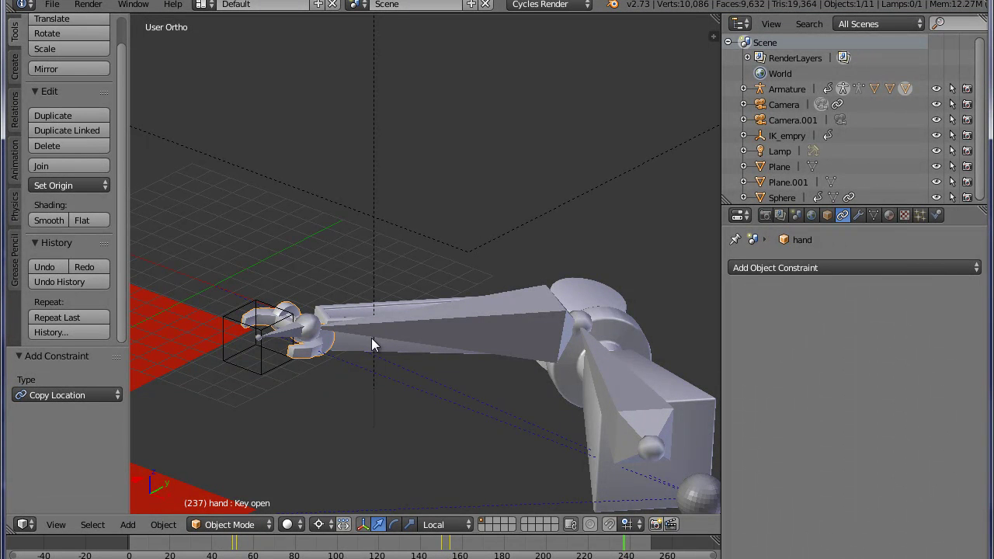
click(744, 89)
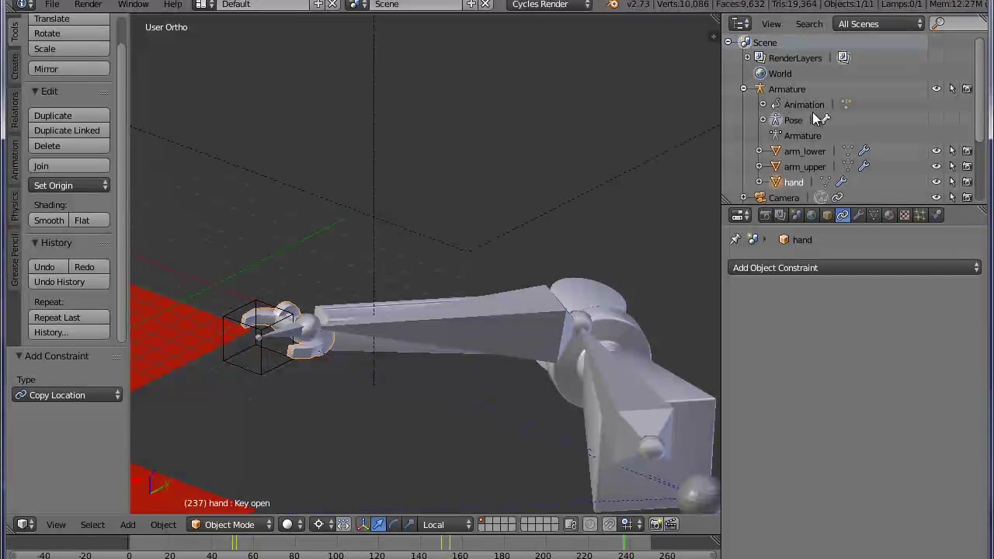
scroll(823, 167, down, 1)
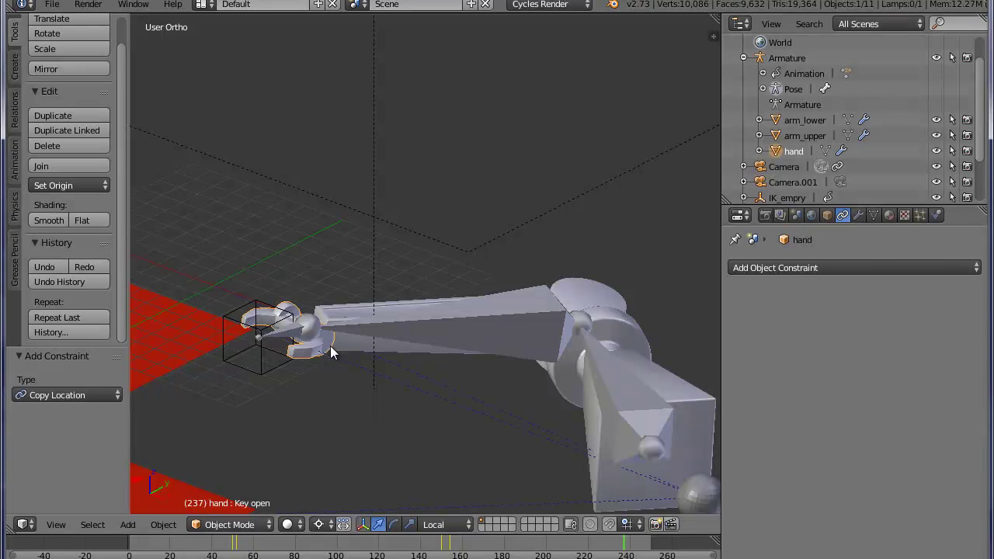
middle_drag(330, 351, 404, 377)
scroll(492, 306, up, 5)
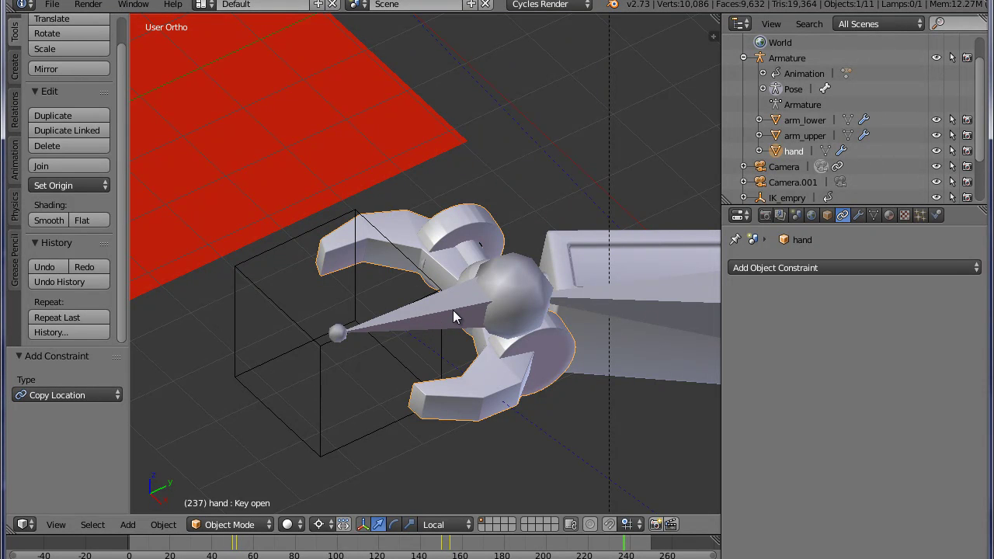
scroll(452, 310, down, 3)
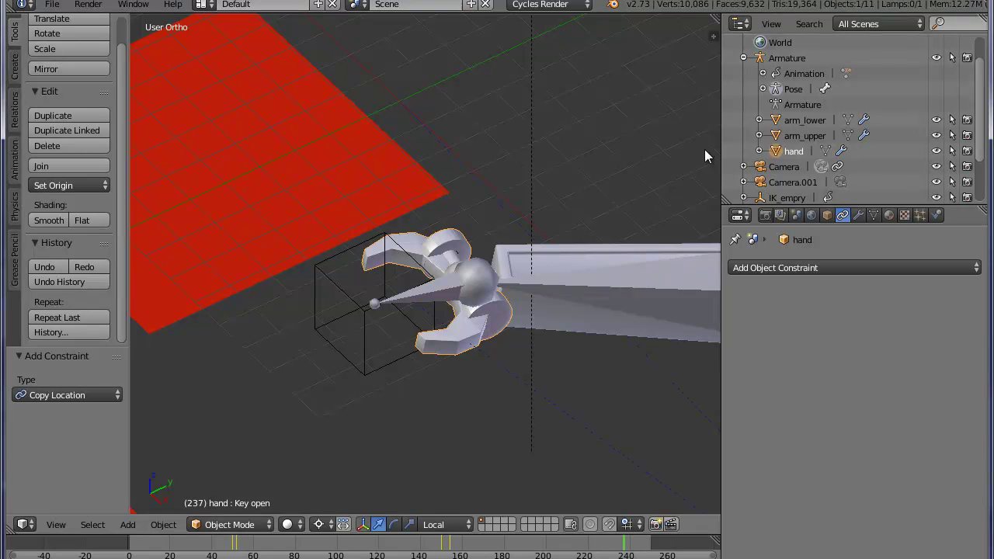
Hide the bones, collapse the Armature entry, enlarge the properties, and frame the robot arm
click(937, 59)
click(744, 58)
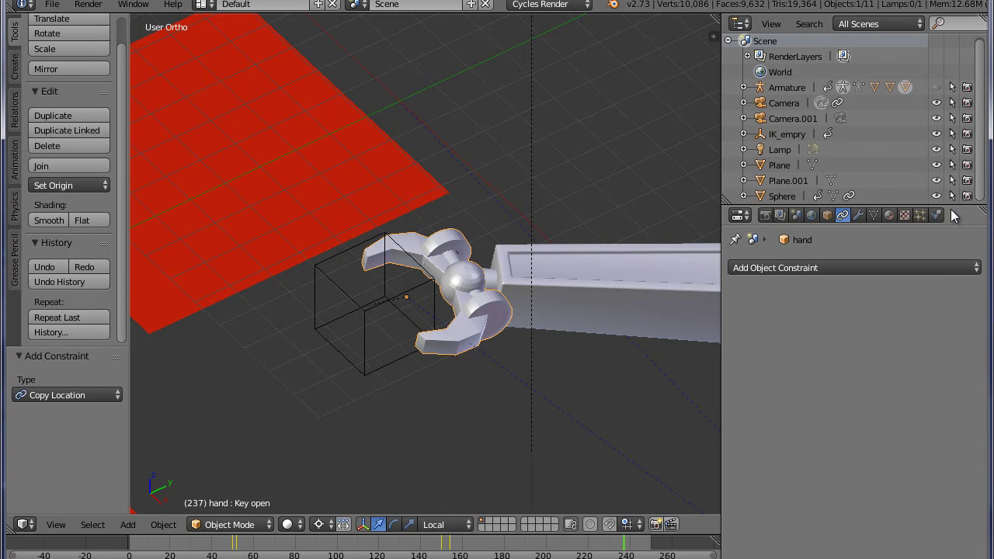
drag(951, 207, 950, 133)
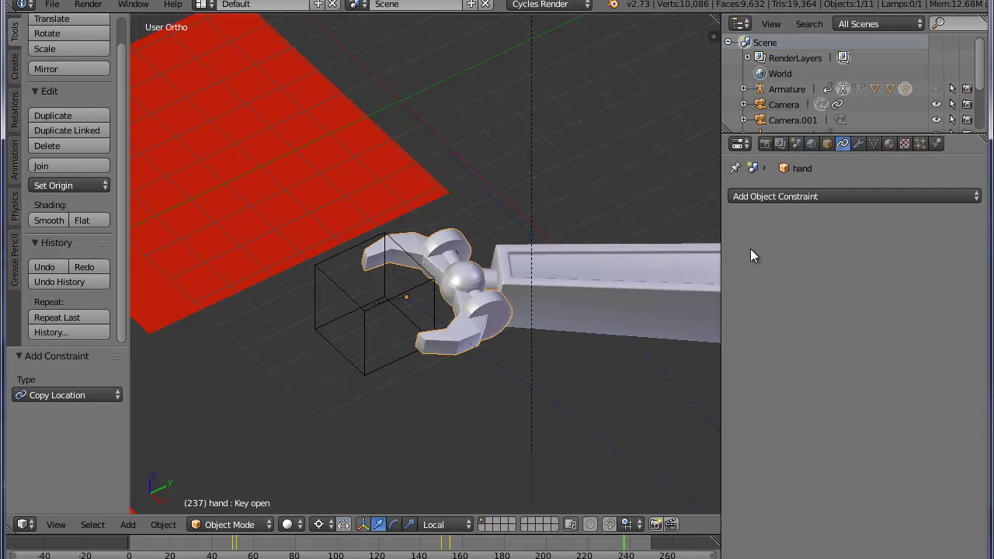
scroll(595, 337, down, 5)
middle_drag(497, 387, 515, 378)
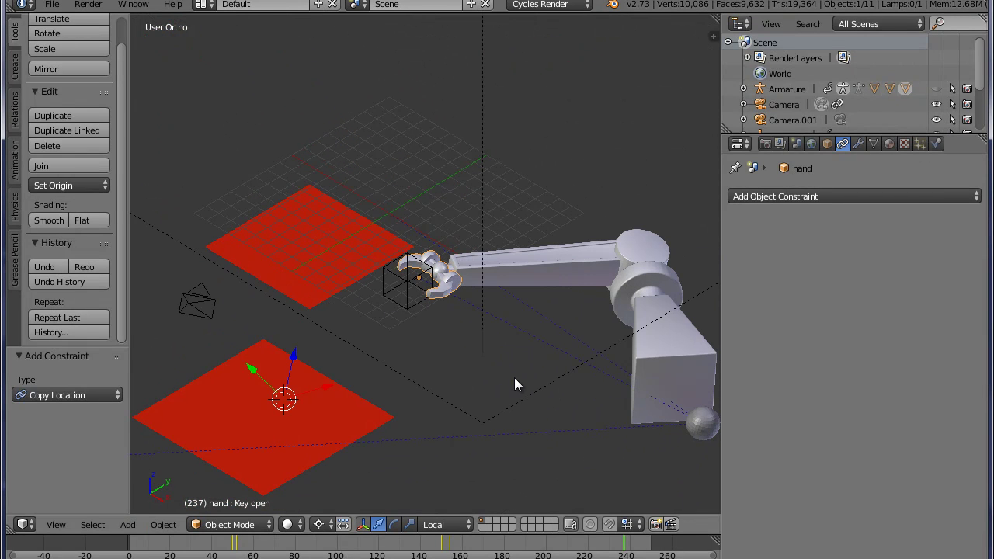
shift+middle_drag(480, 416, 400, 416)
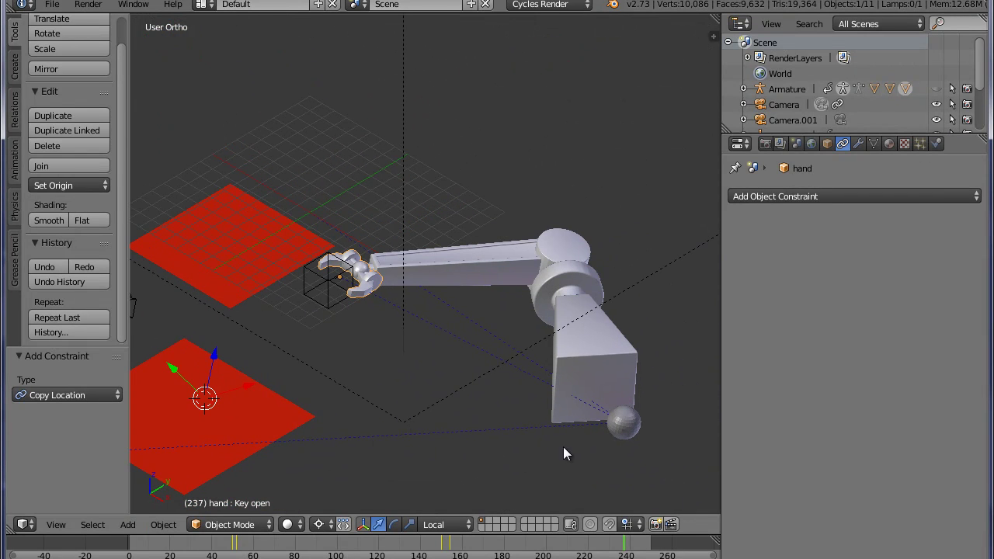
Clear the sphere's Child Of target and choose hand again
right_click(632, 417)
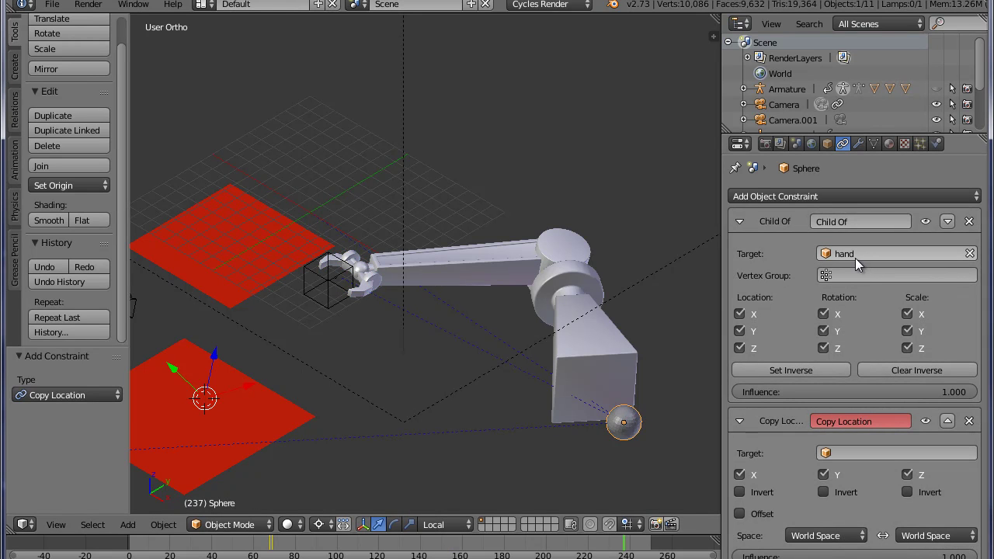
click(969, 254)
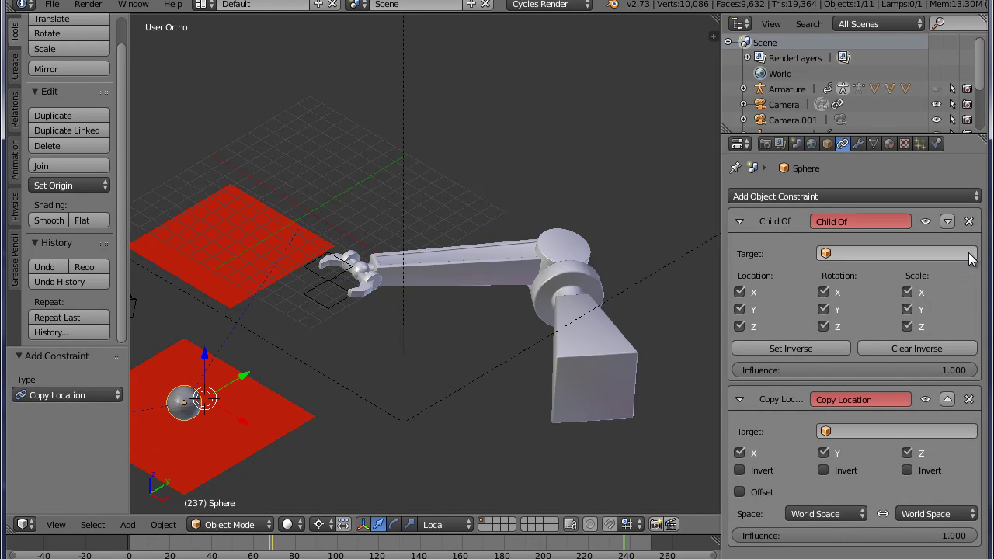
click(849, 255)
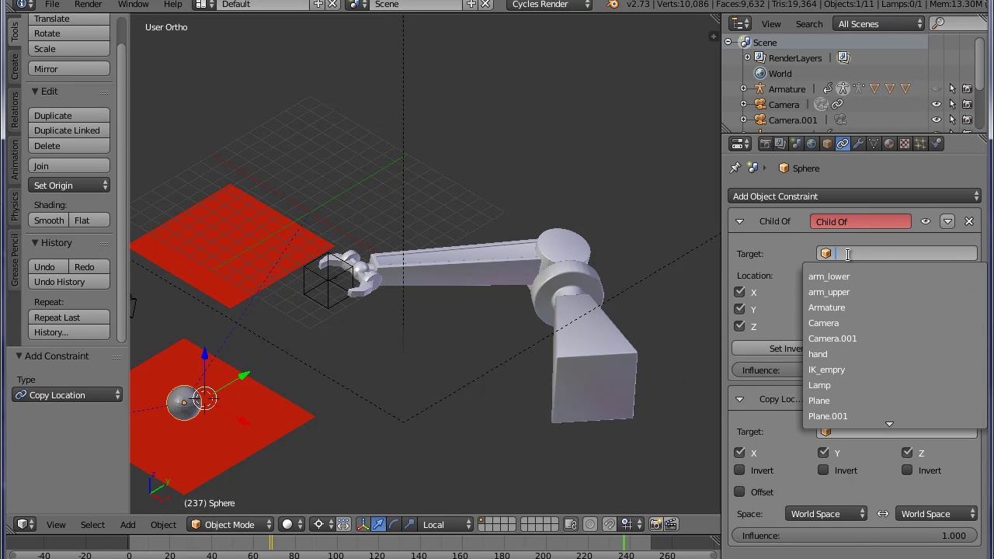
click(853, 353)
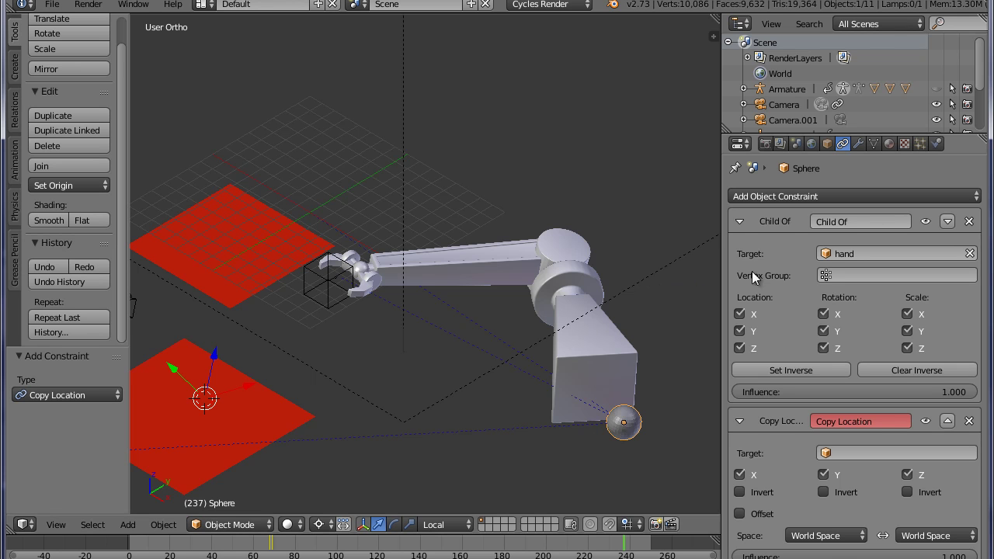
Set the Child Of inverse, then clear it again
click(832, 369)
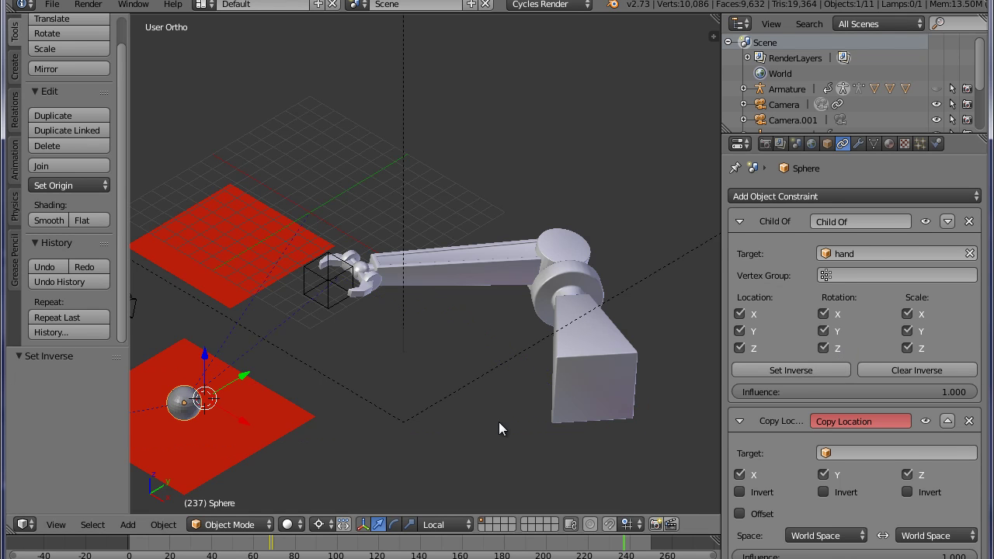
shift+middle_drag(445, 444, 517, 412)
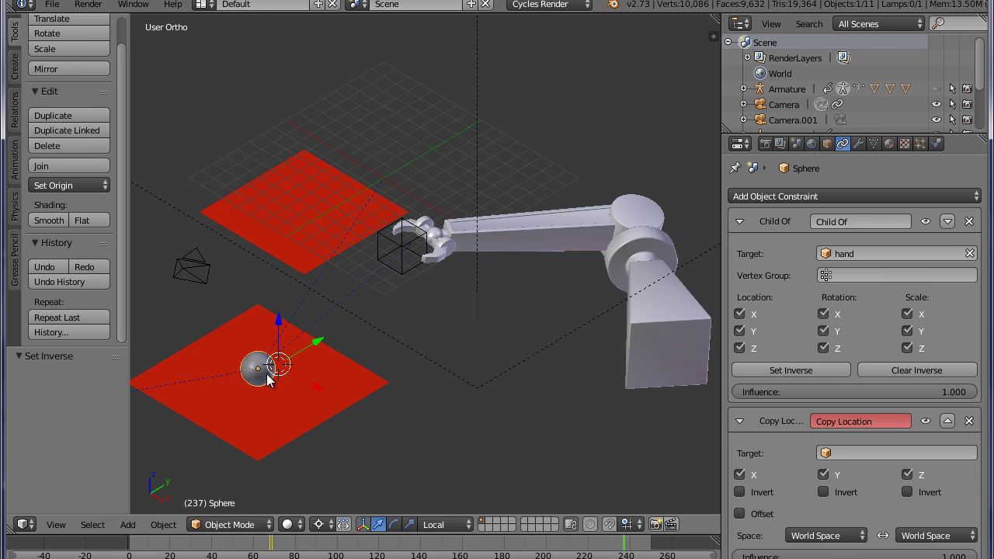
shift+middle_drag(518, 411, 486, 418)
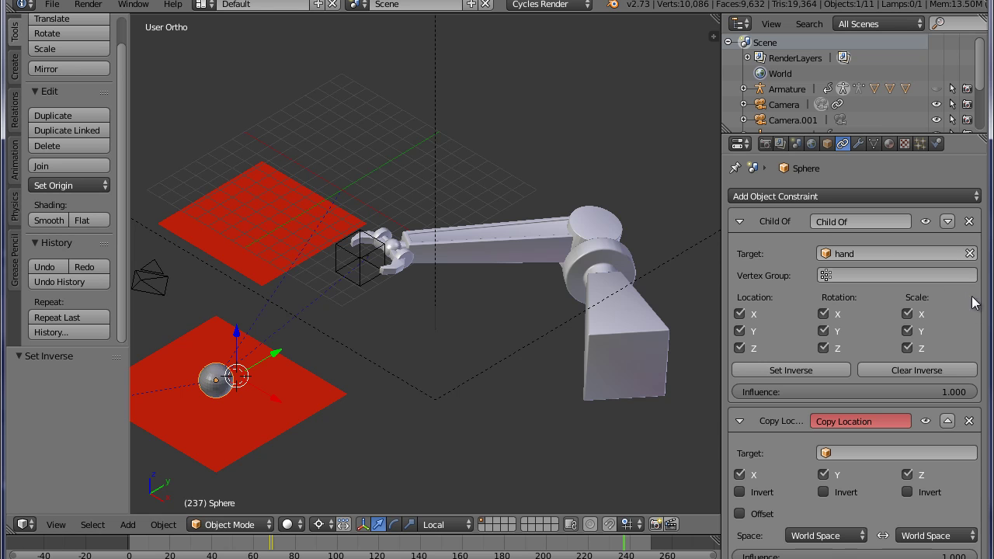
click(957, 374)
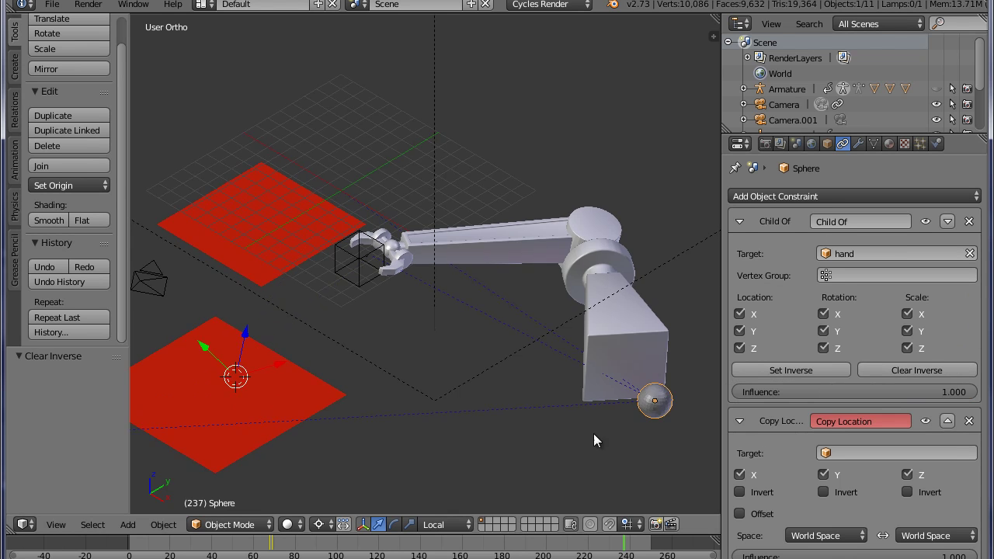
shift+middle_drag(613, 428, 505, 436)
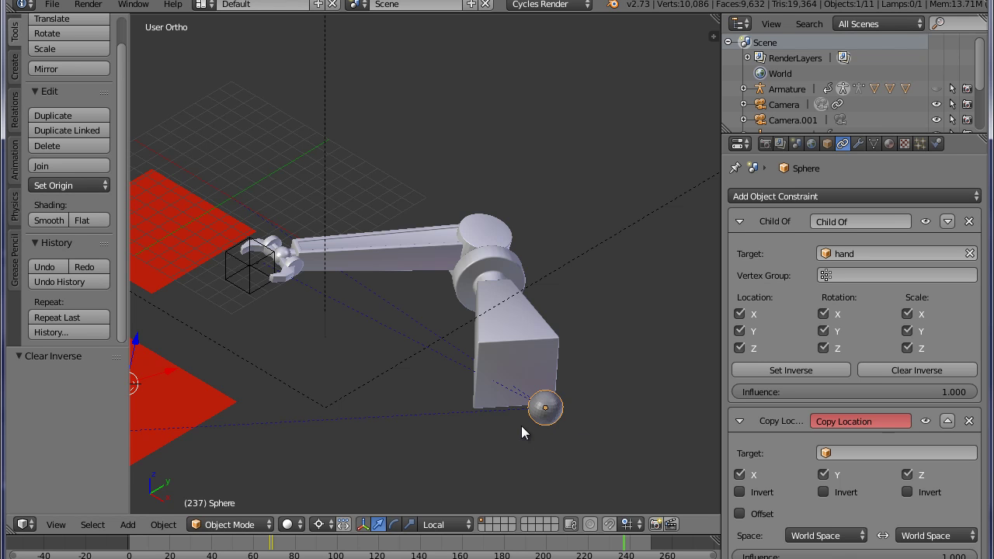
scroll(521, 426, down, 2)
scroll(503, 376, up, 2)
scroll(497, 382, down, 2)
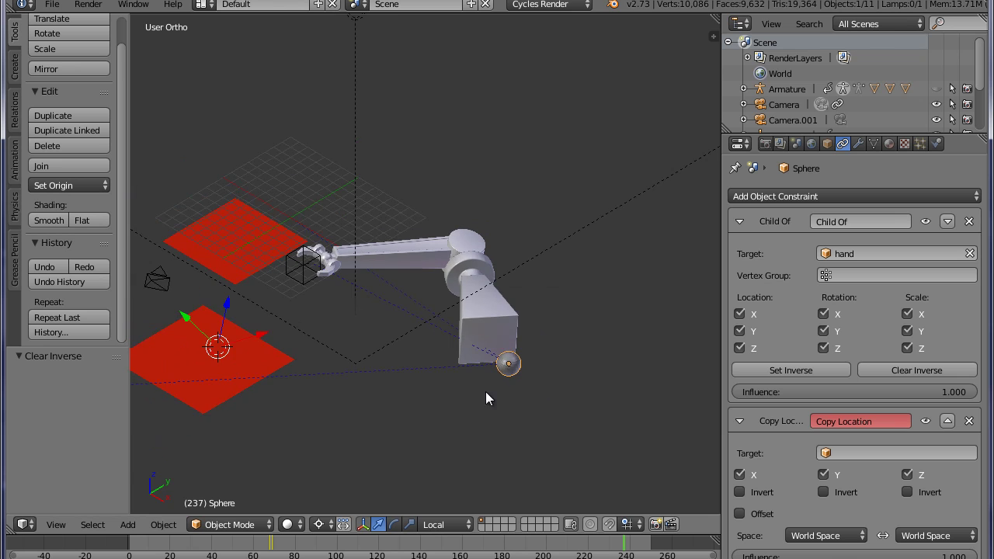
shift+middle_drag(432, 405, 494, 390)
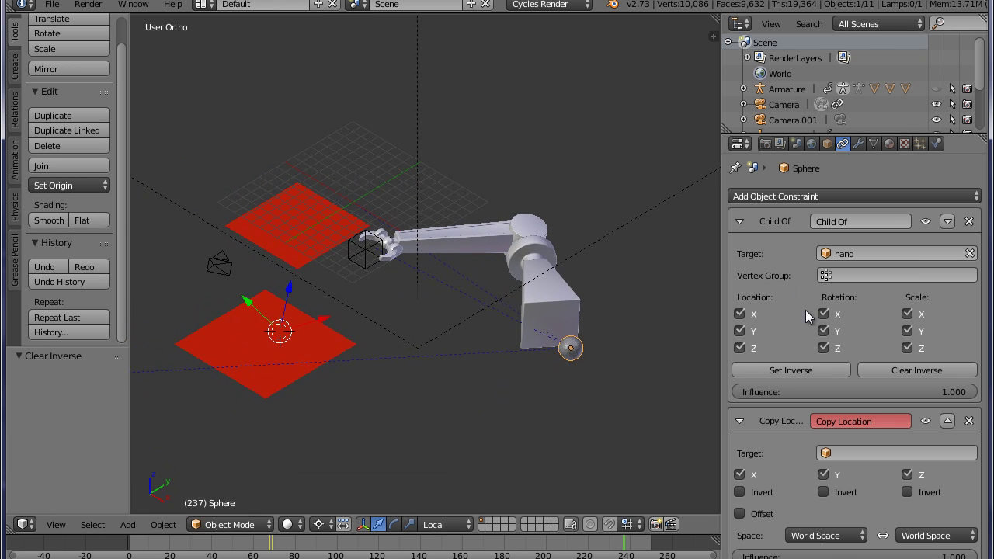
Set the Child Of inverse once more and scrub the timeline back to frame 17
click(827, 370)
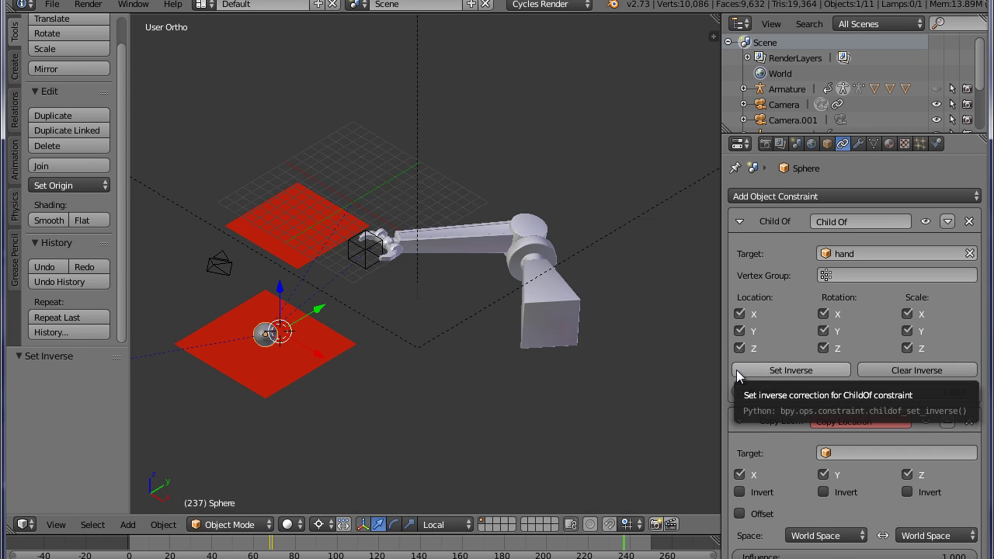
middle_drag(447, 351, 505, 352)
scroll(506, 351, up, 2)
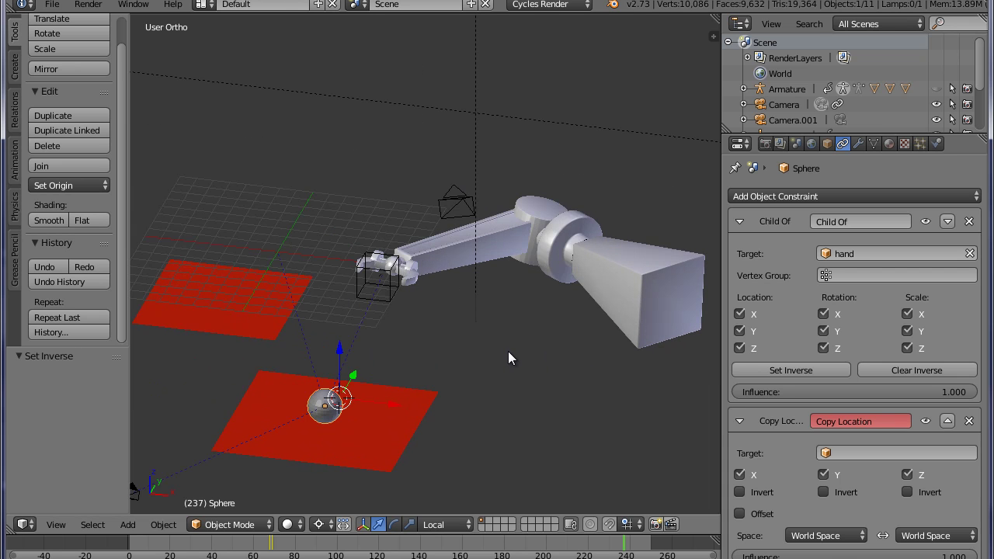
scroll(503, 375, down, 2)
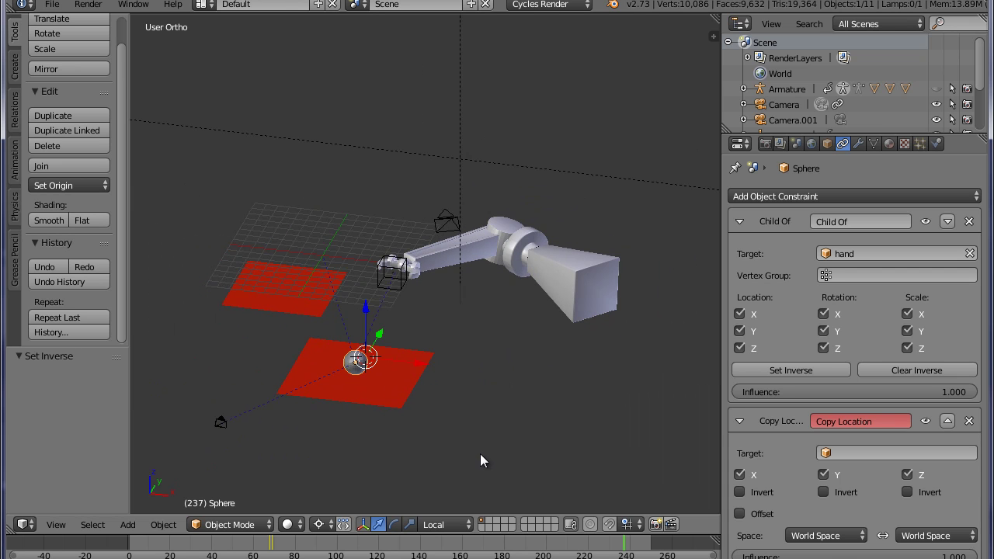
drag(625, 549, 387, 550)
drag(316, 556, 136, 556)
Play the animation with Alt+A, stop it, and jump back to frame 1
key(alt+a)
middle_drag(335, 442, 334, 420)
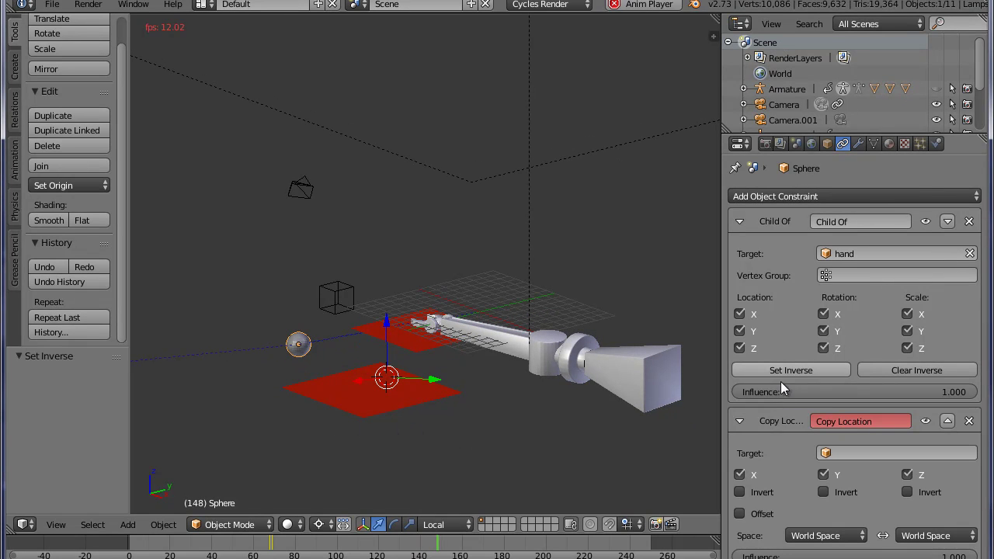
key(alt+a)
mouse_move(957, 392)
mouse_down()
mouse_move(746, 393)
mouse_move(971, 398)
mouse_up()
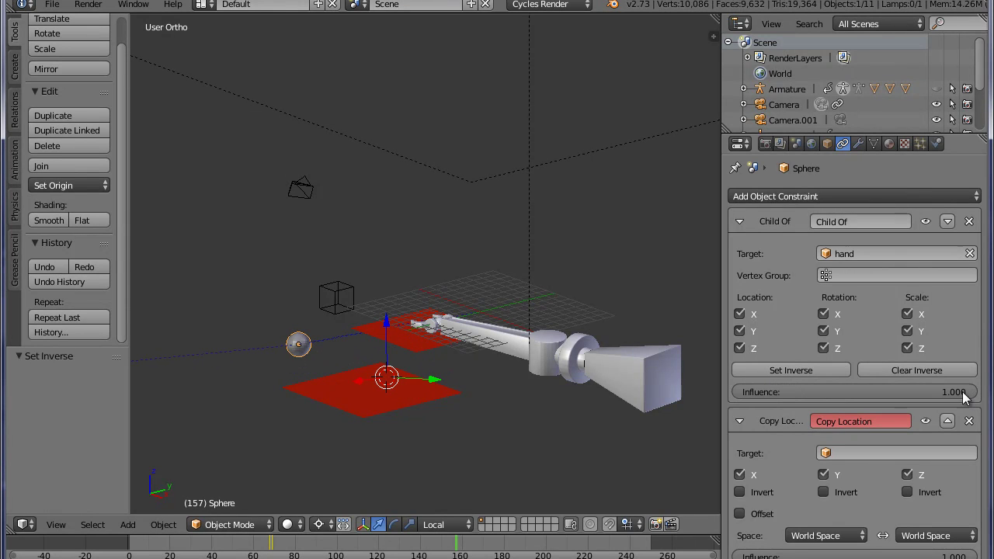
key(shift+Left)
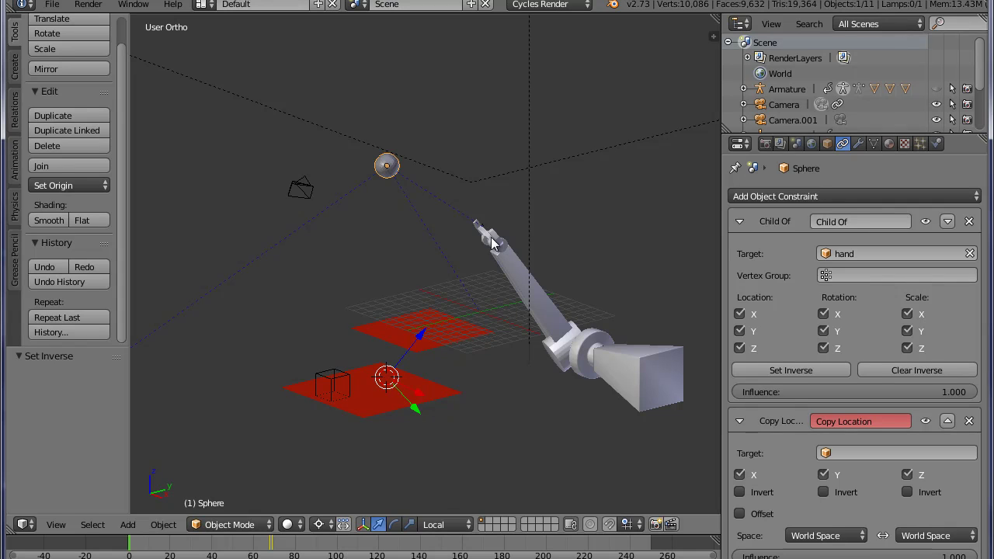
Set the Child Of influence to 0.000 and scrub the timeline from frame 2 to 23
drag(955, 391, 634, 400)
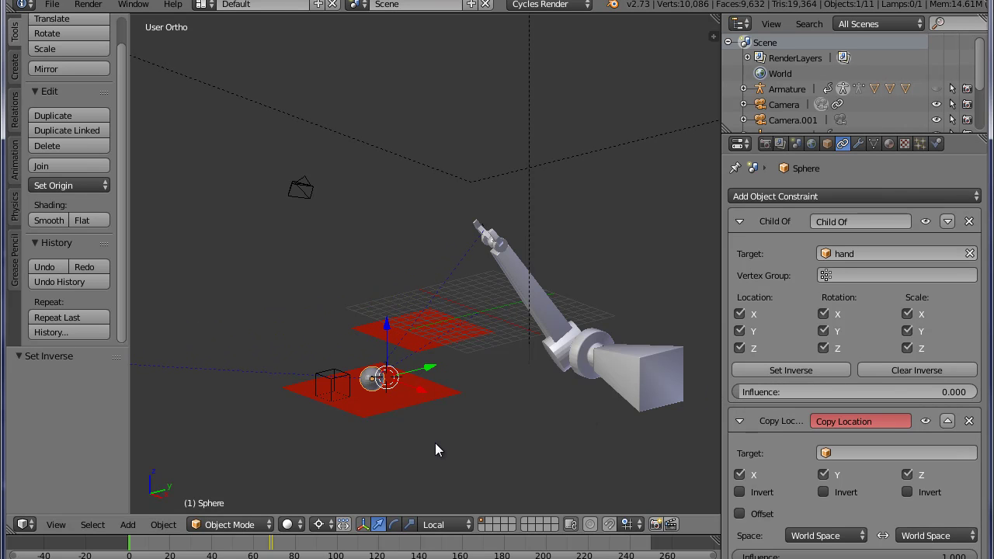
scroll(487, 451, up, 4)
scroll(532, 372, up, 2)
scroll(533, 373, down, 4)
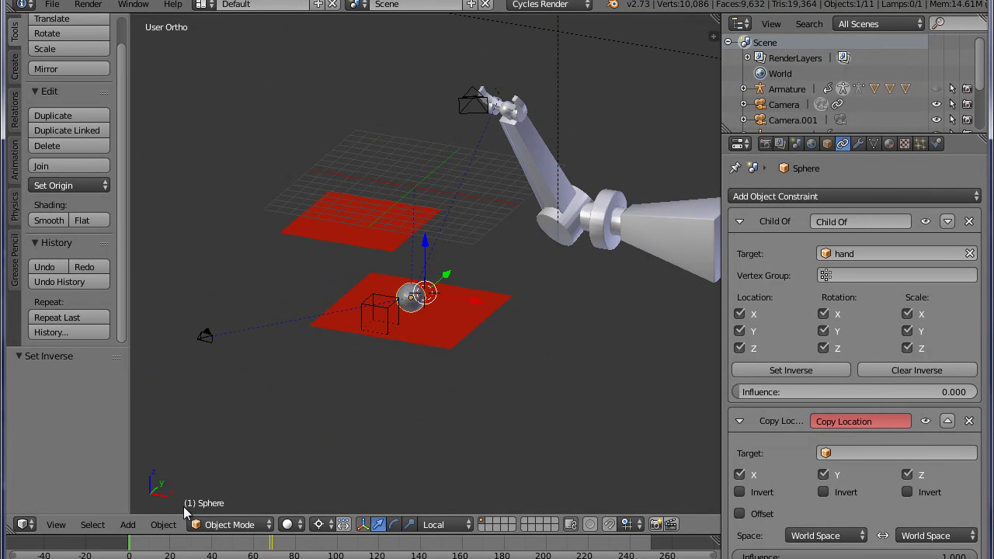
click(132, 543)
drag(140, 544, 226, 548)
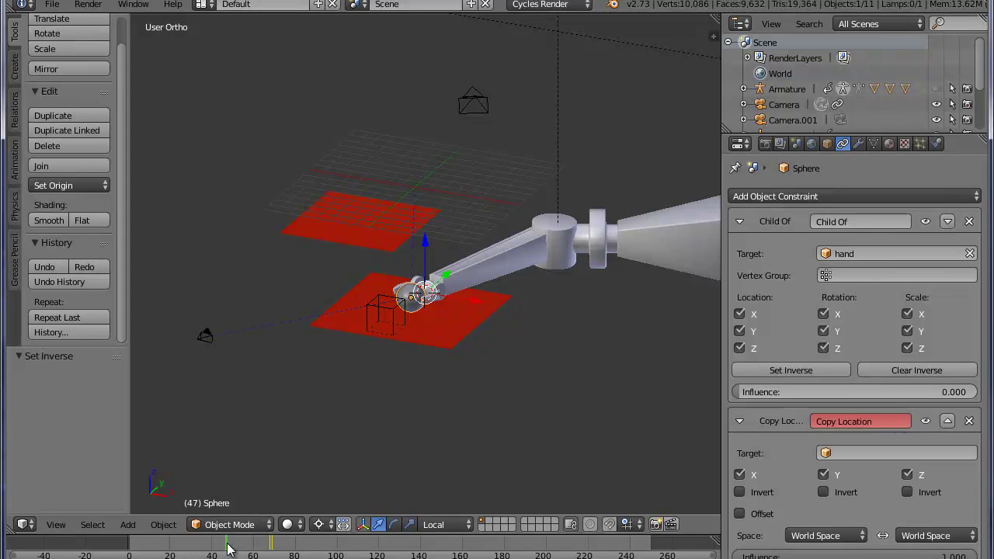
Switch to Top view, centre the claw and sphere, and settle on frame 52
key(KP_7)
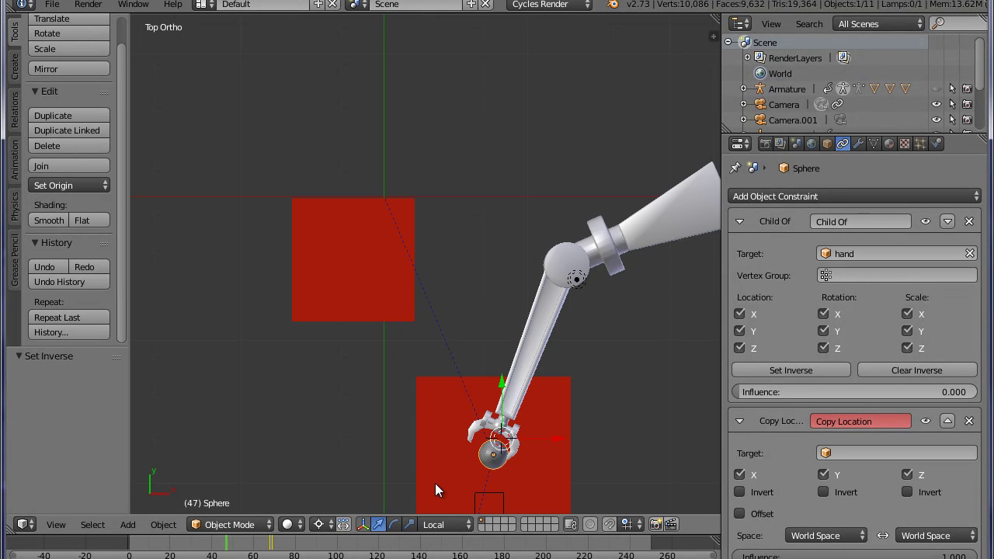
shift+middle_drag(442, 466, 412, 375)
scroll(431, 433, up, 4)
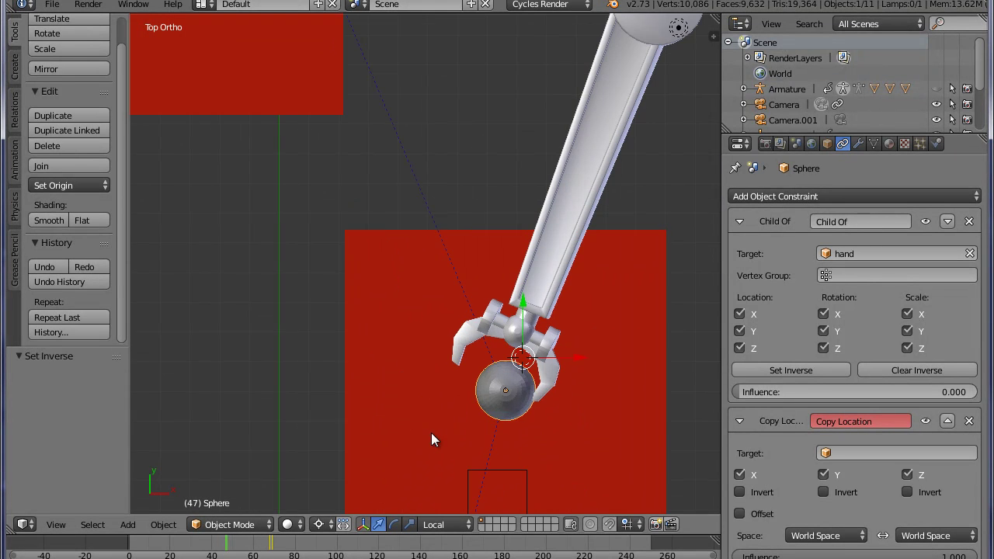
shift+middle_drag(431, 432, 355, 393)
drag(233, 547, 238, 549)
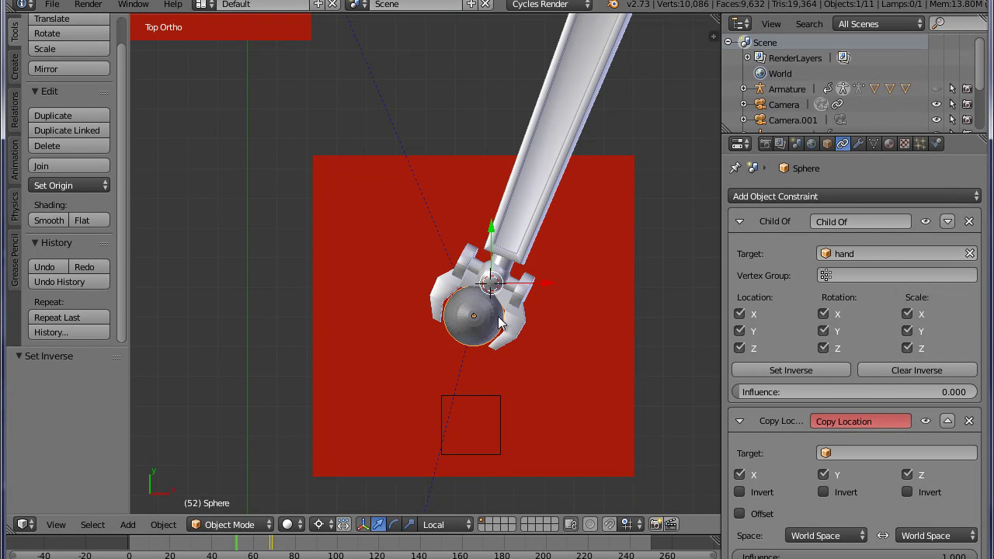
key(Right)
key(Left)
Keyframe the Child Of influence at 0 on frame 52, then at 1.000 on frame 53
right_click(831, 391)
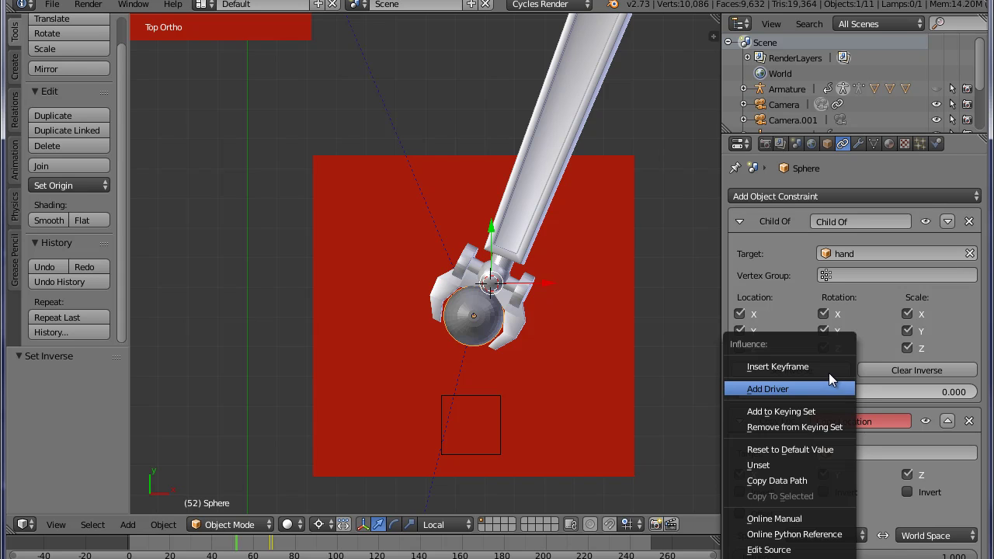
click(829, 369)
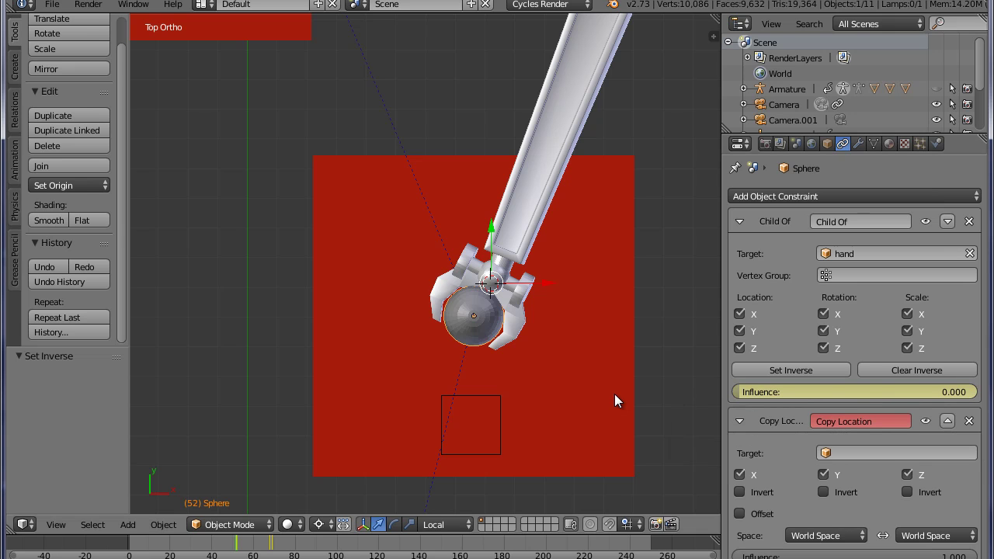
key(Right)
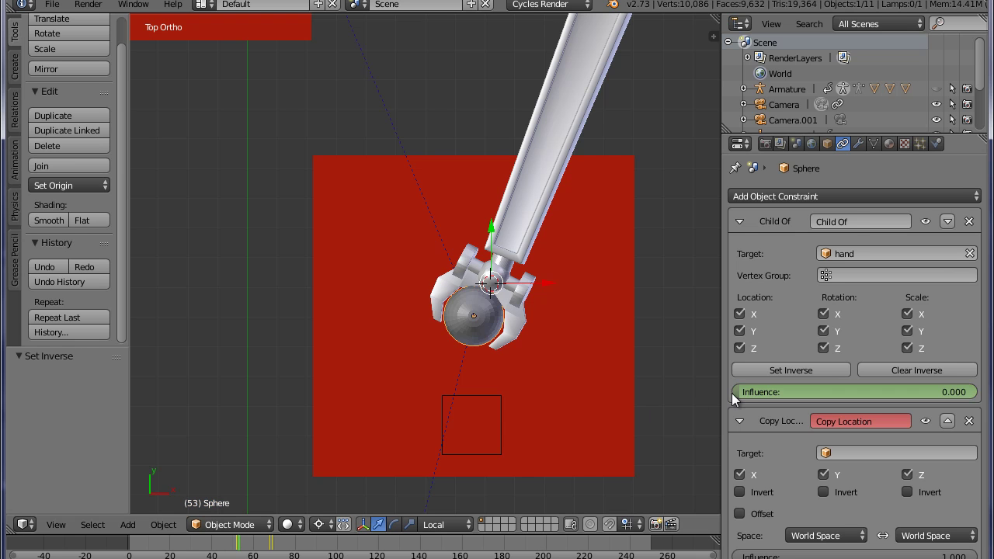
drag(735, 393, 903, 395)
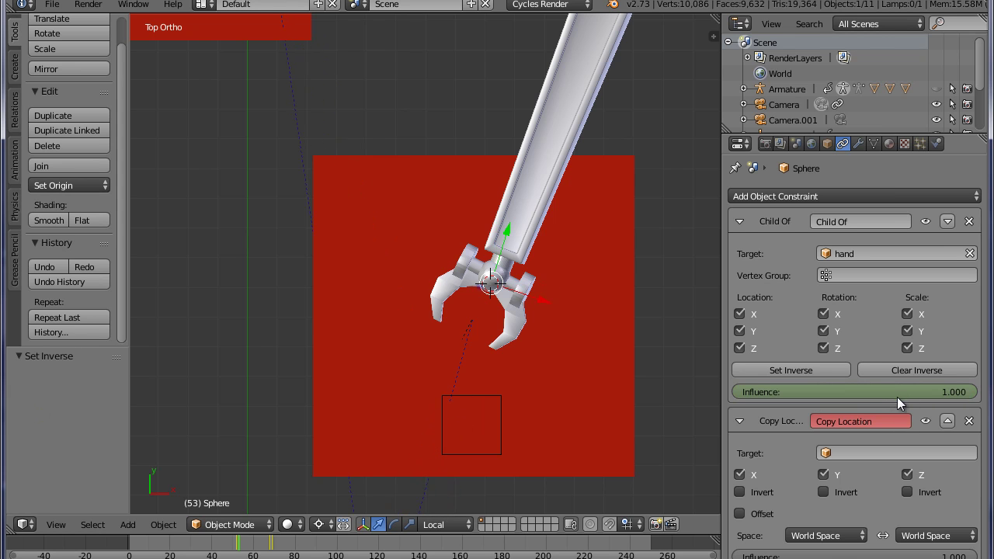
right_click(884, 392)
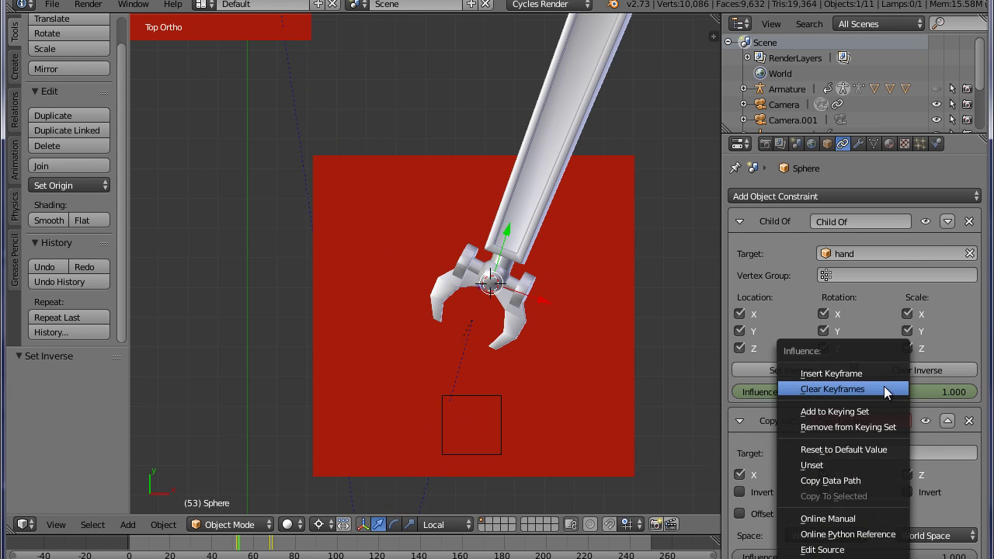
click(887, 376)
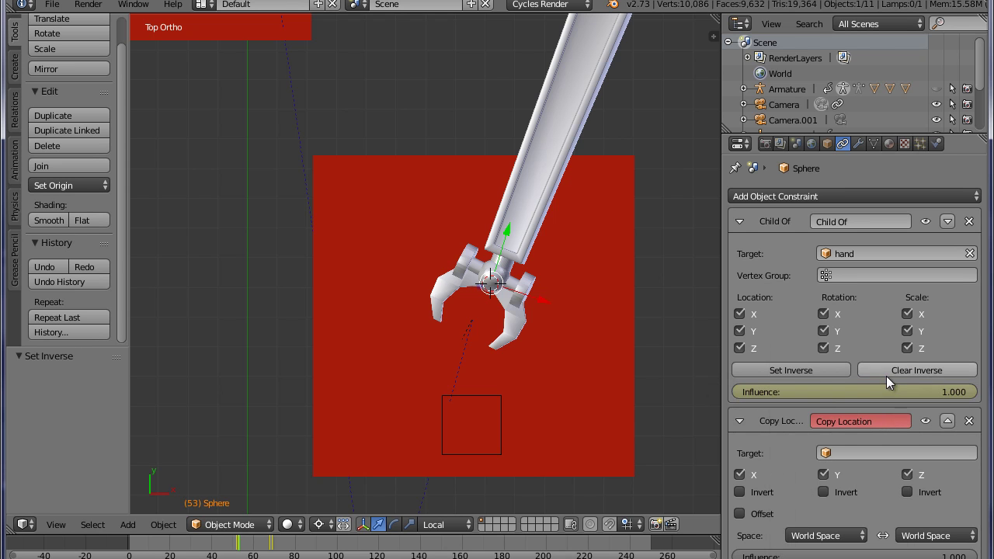
scroll(581, 391, down, 3)
middle_drag(610, 424, 521, 297)
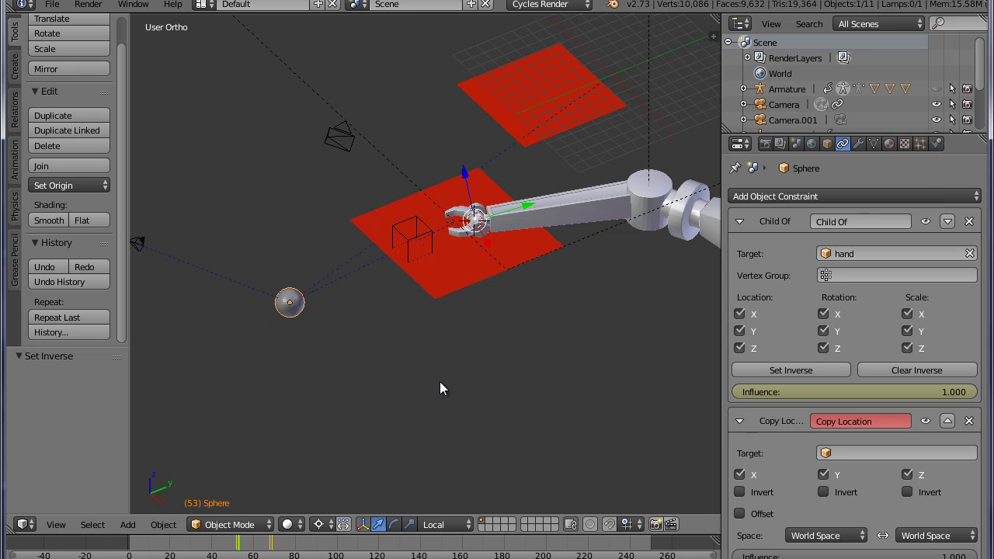
Reset the Child Of inverse so the sphere sits in the grip, then review from frame 3
click(830, 370)
middle_drag(552, 316, 475, 377)
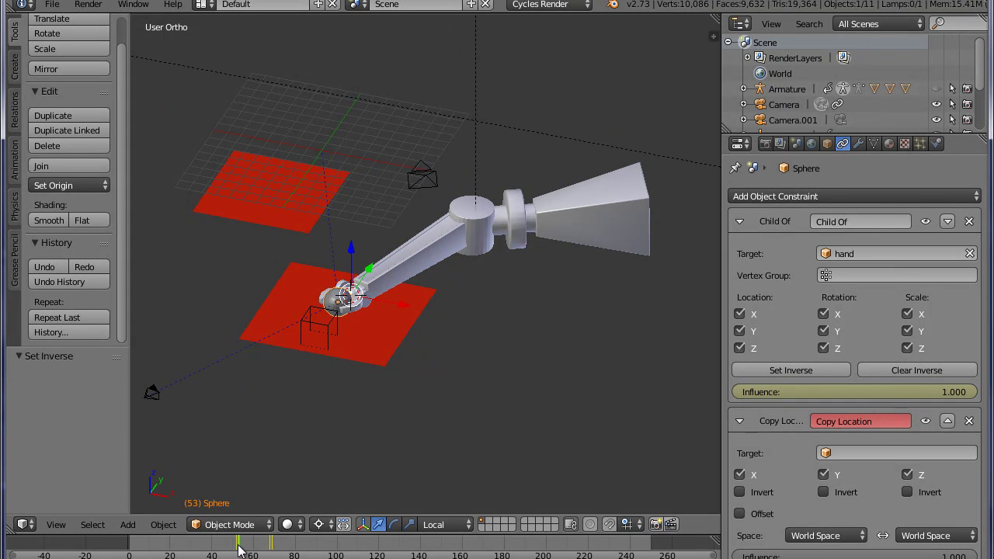
drag(239, 550, 277, 546)
middle_drag(419, 389, 424, 359)
scroll(432, 434, up, 3)
scroll(406, 357, up, 2)
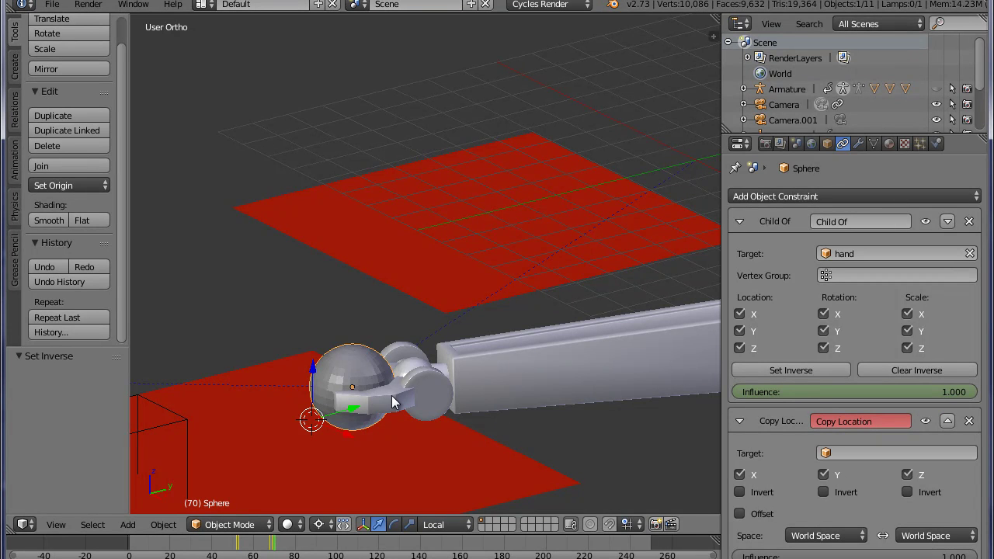
Scrub from frame 72 to 91 and orbit around the sphere held by the hand
click(282, 538)
drag(284, 544, 328, 553)
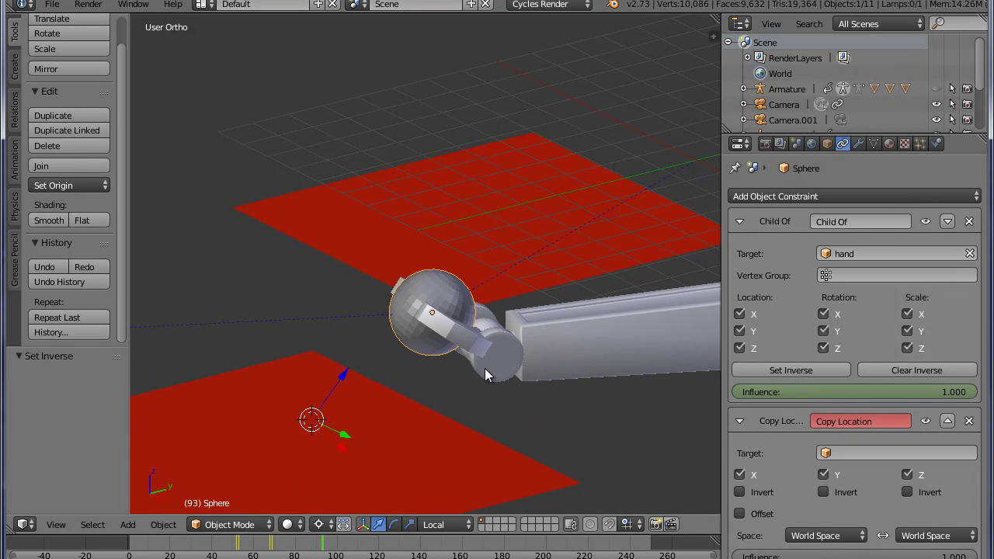
middle_drag(498, 367, 464, 358)
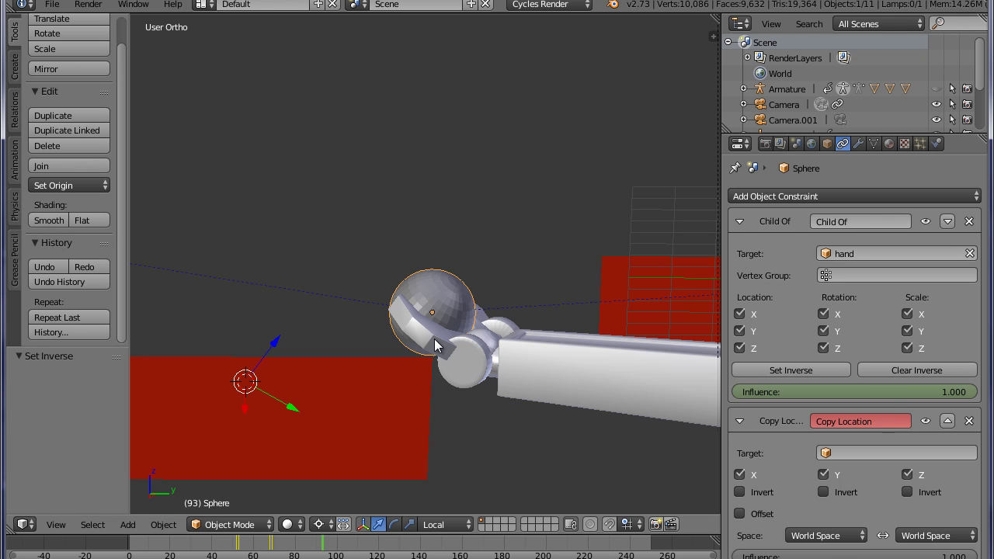
Turn off Child Of Scale X, Y and Z so the sphere keeps its own size
click(908, 313)
click(908, 331)
click(908, 348)
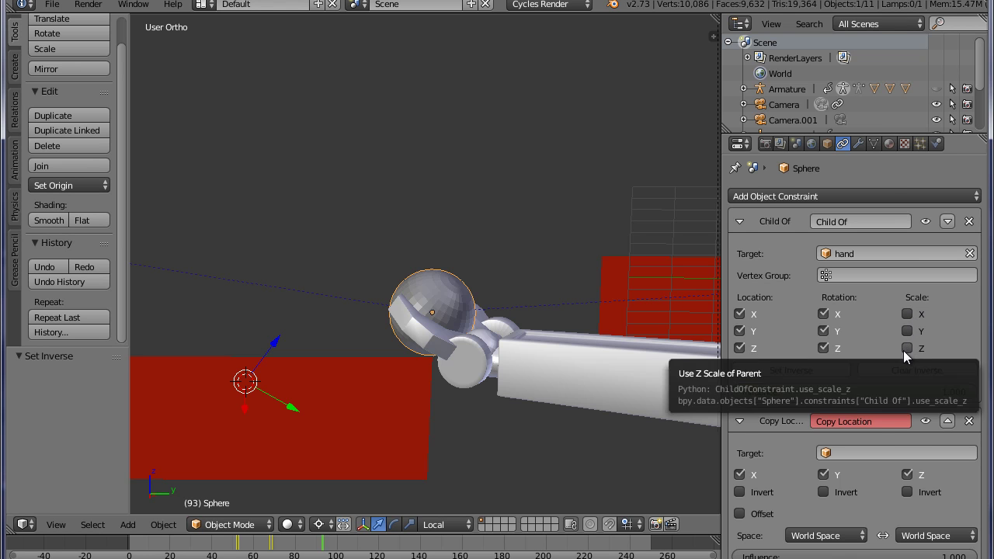
middle_drag(477, 379, 517, 388)
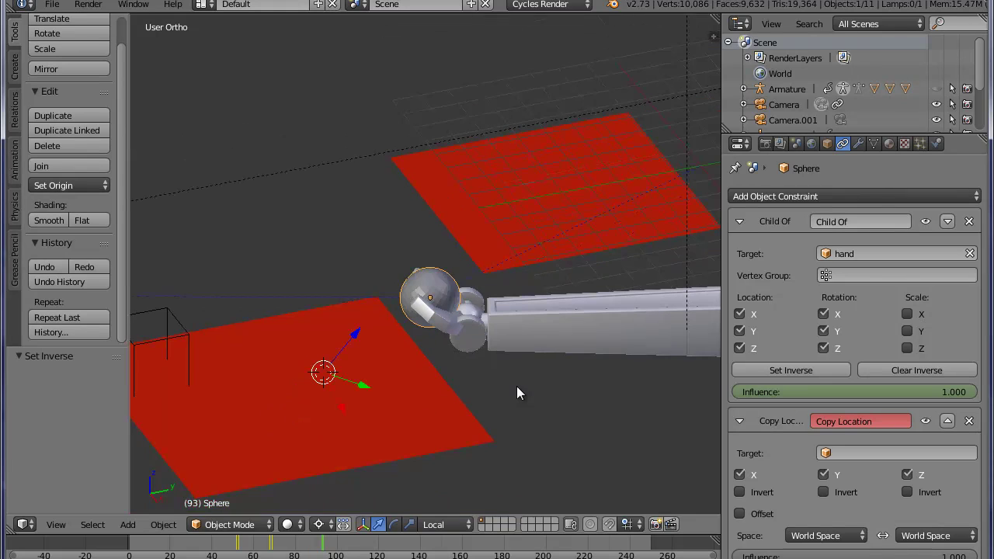
Scrub through frames 104 to 131 while orbiting to watch the sphere lower over the plane
drag(323, 542, 386, 547)
scroll(543, 282, down, 3)
middle_drag(543, 281, 499, 350)
scroll(515, 355, up, 7)
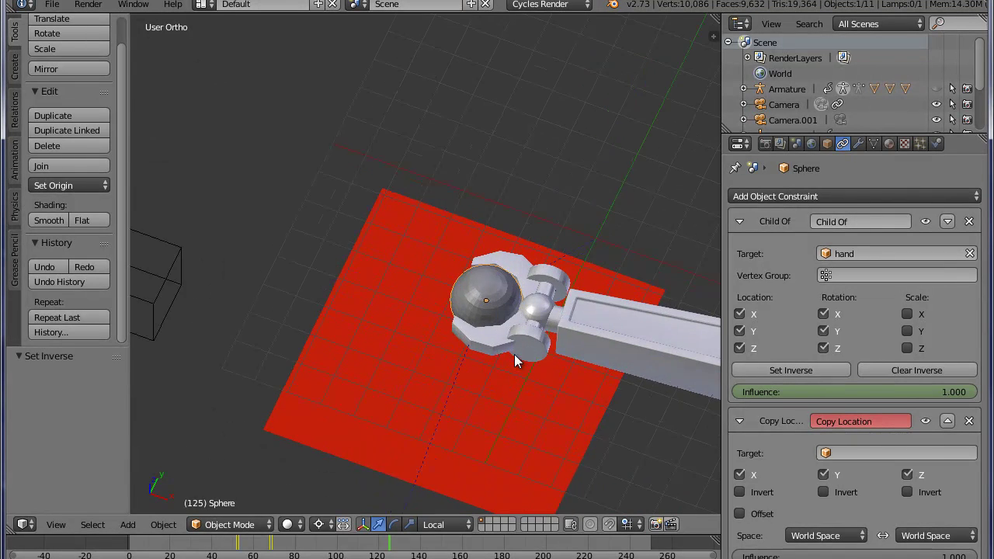
middle_drag(526, 419, 569, 300)
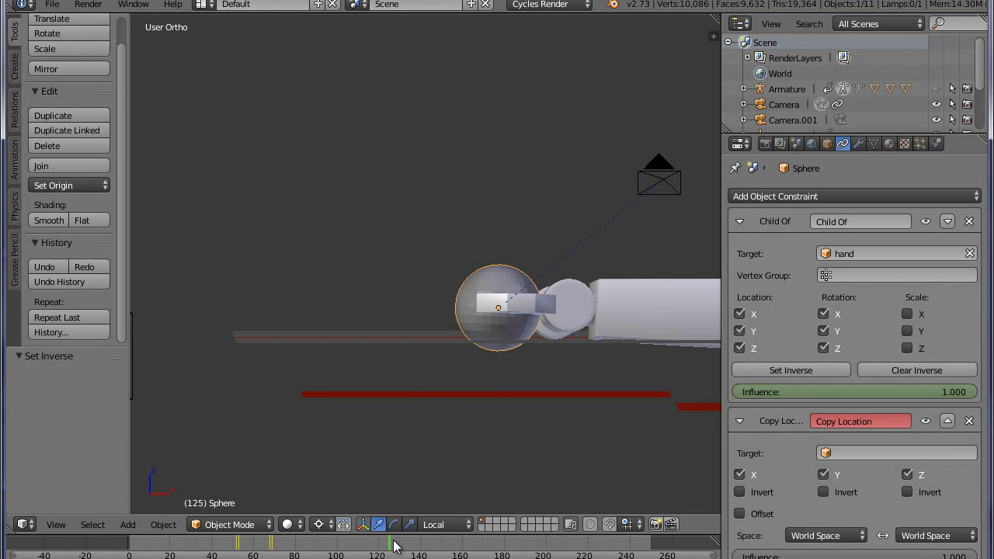
drag(391, 544, 420, 544)
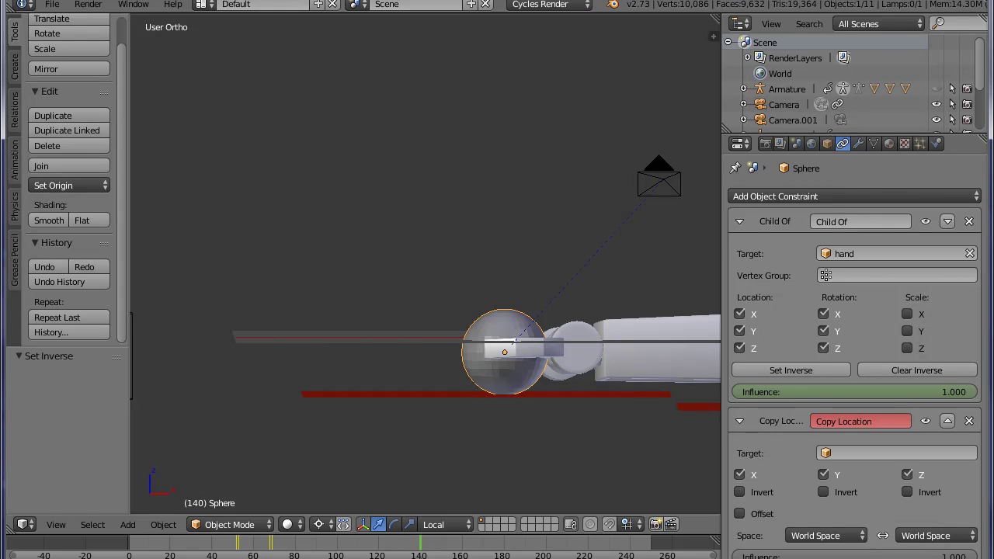
middle_drag(470, 469, 496, 80)
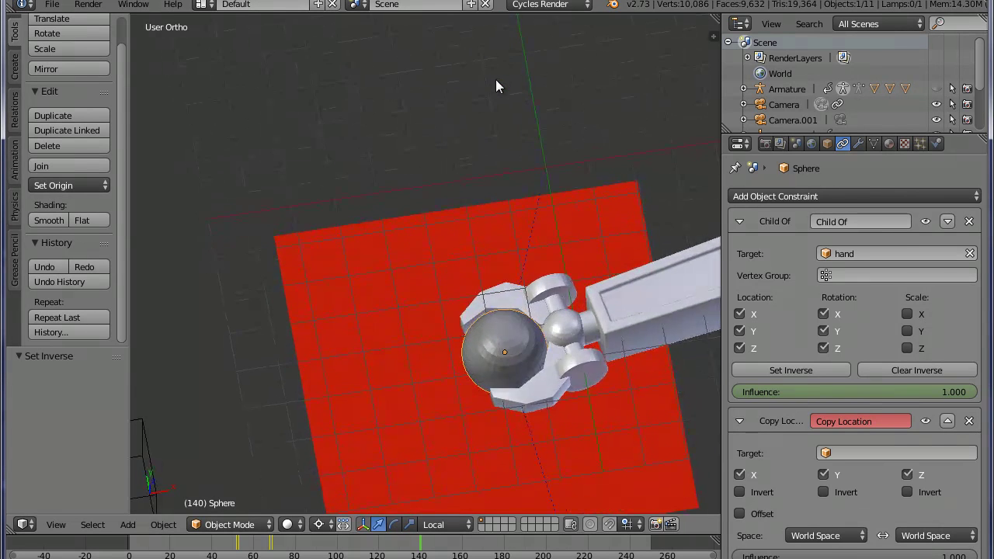
In top view, centre the gripper, check frames 144–152 and settle on frame 150
key(KP_7)
shift+middle_drag(515, 137, 473, 224)
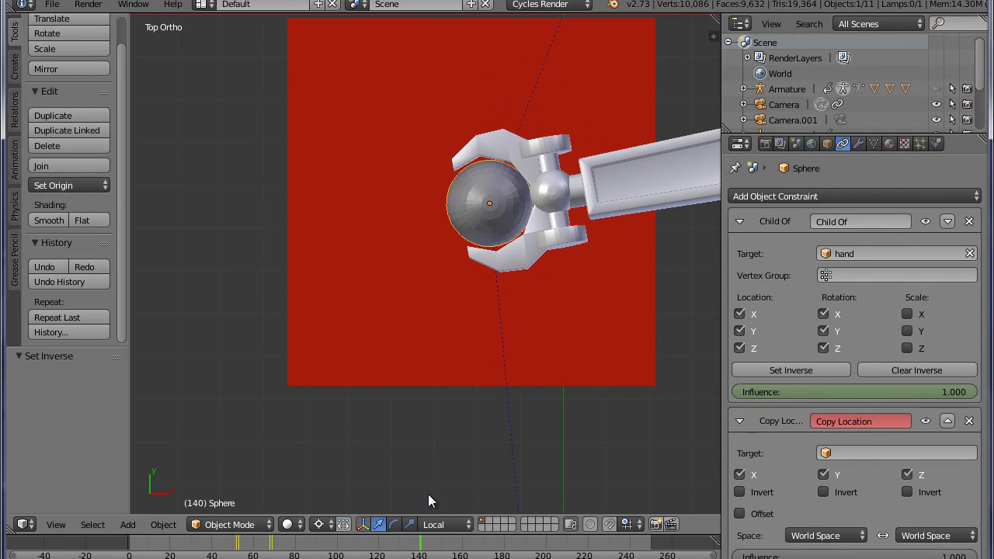
drag(422, 544, 444, 552)
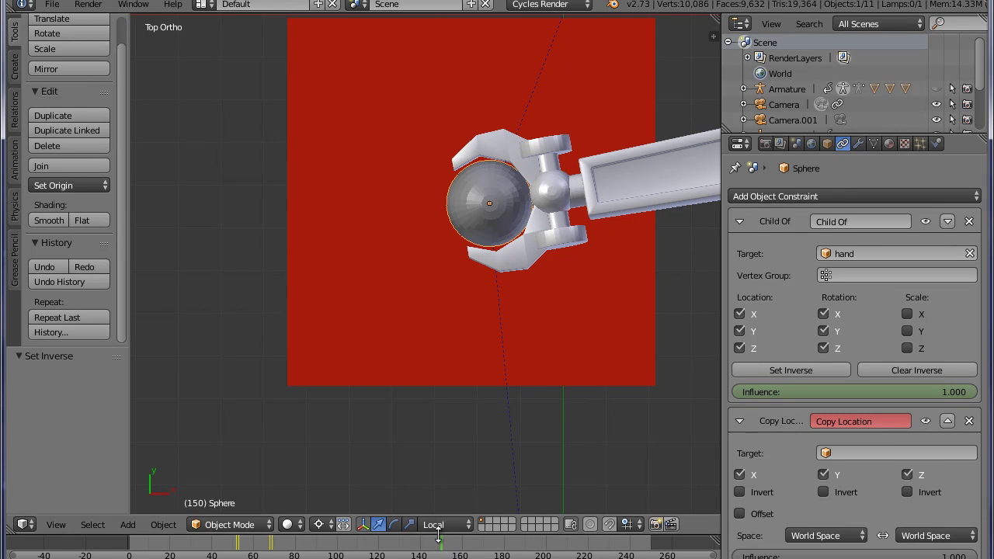
click(441, 547)
drag(440, 546, 446, 549)
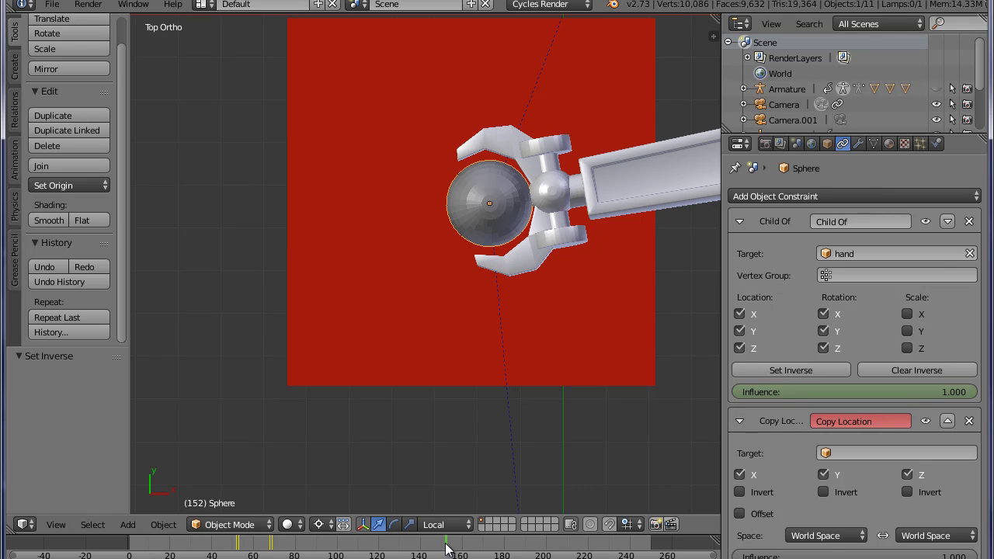
click(443, 549)
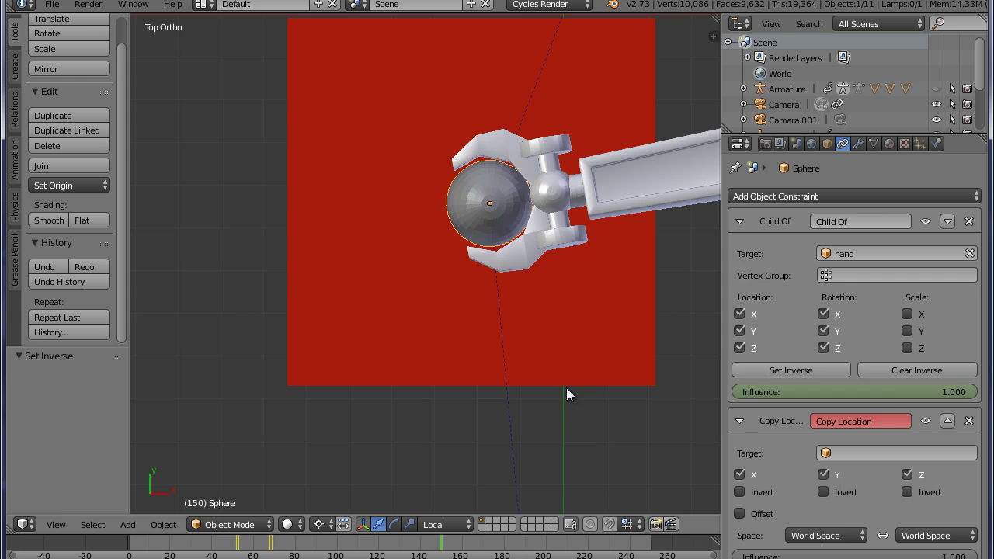
middle_drag(566, 388, 547, 255)
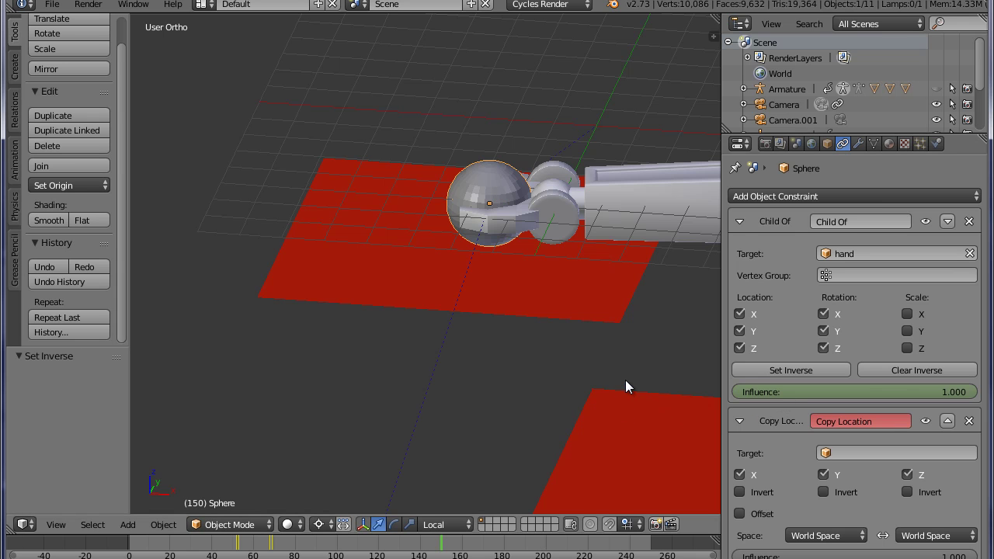
Keyframe the Child Of influence at 1.000 on frame 149
key(Left)
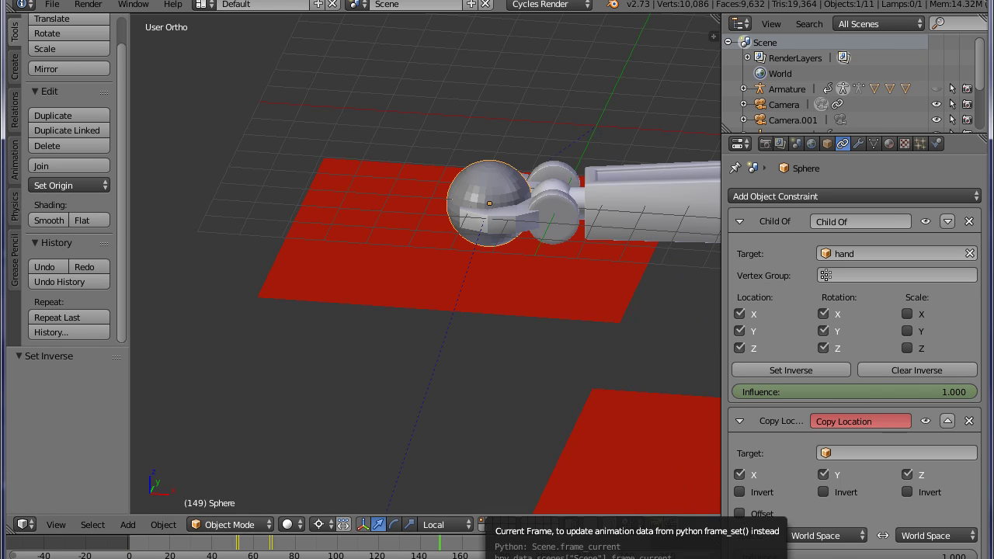
right_click(897, 389)
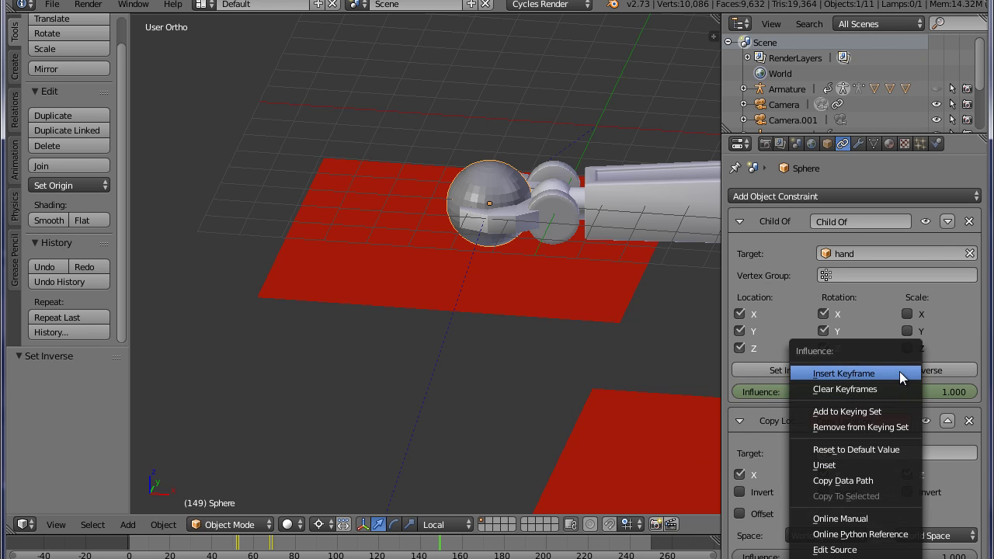
click(900, 372)
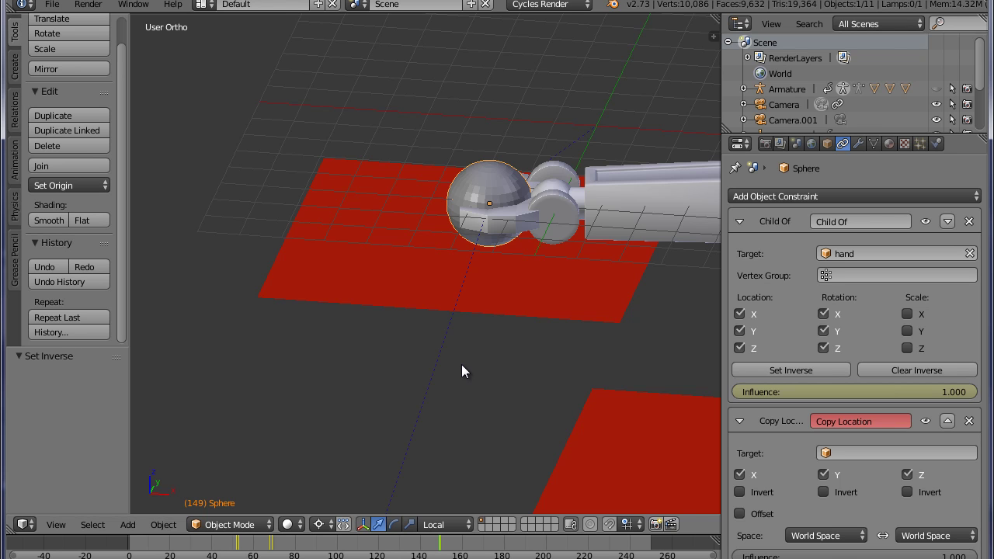
On frame 150, lower the Child Of influence to 0 and keyframe it
key(Right)
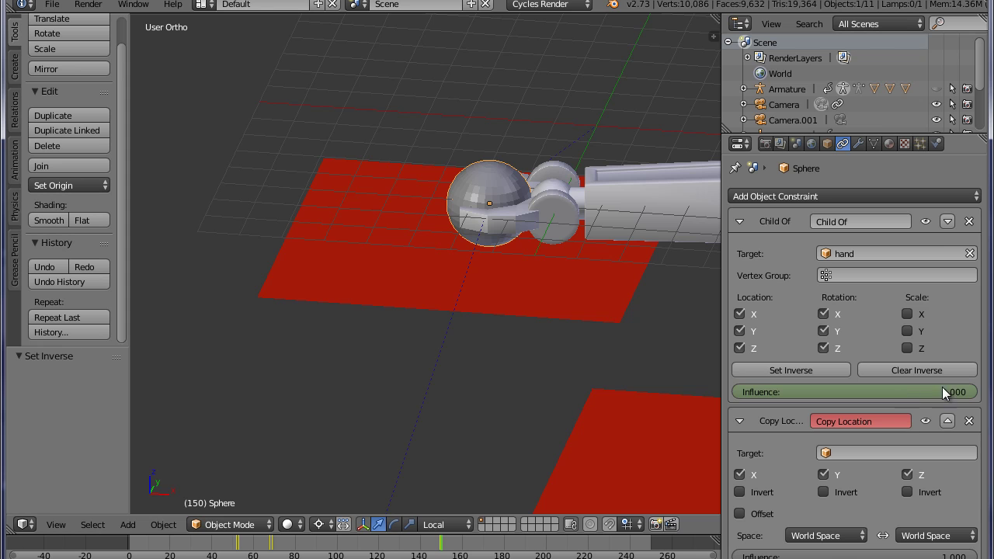
drag(962, 392, 744, 393)
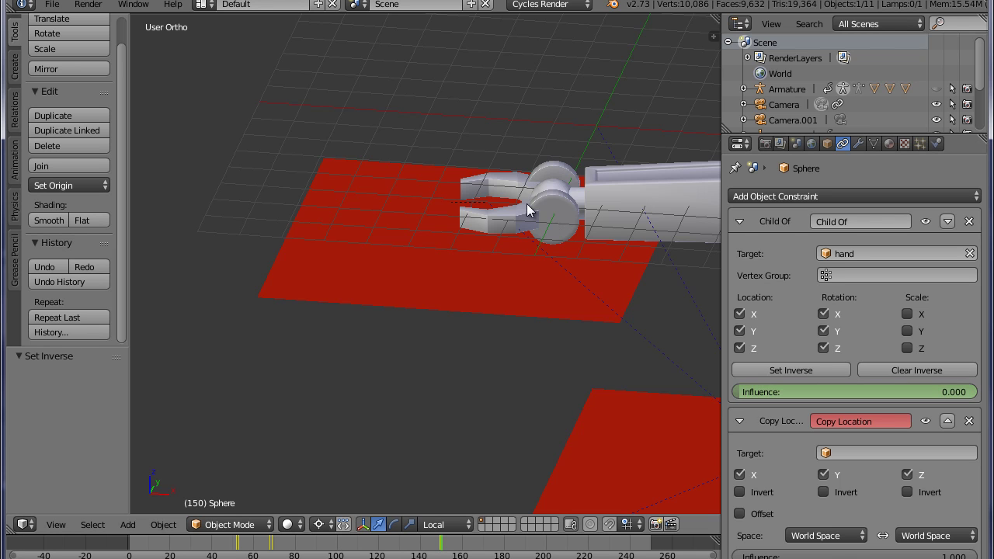
right_click(810, 391)
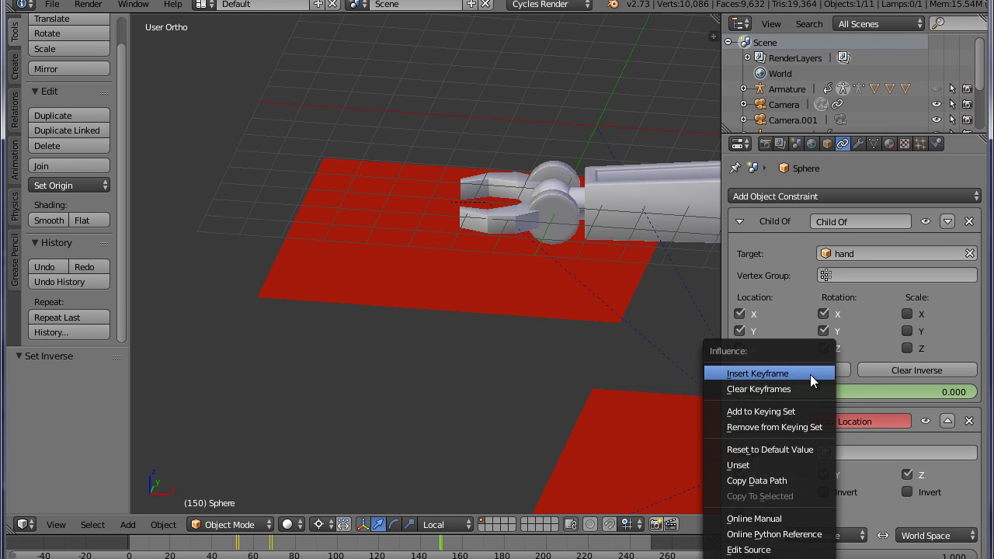
click(810, 374)
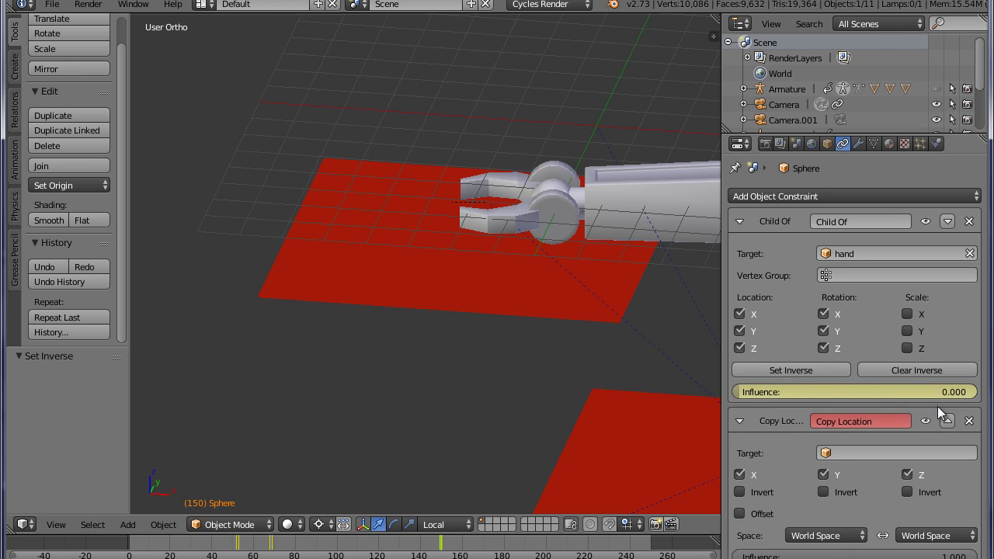
scroll(608, 344, down, 3)
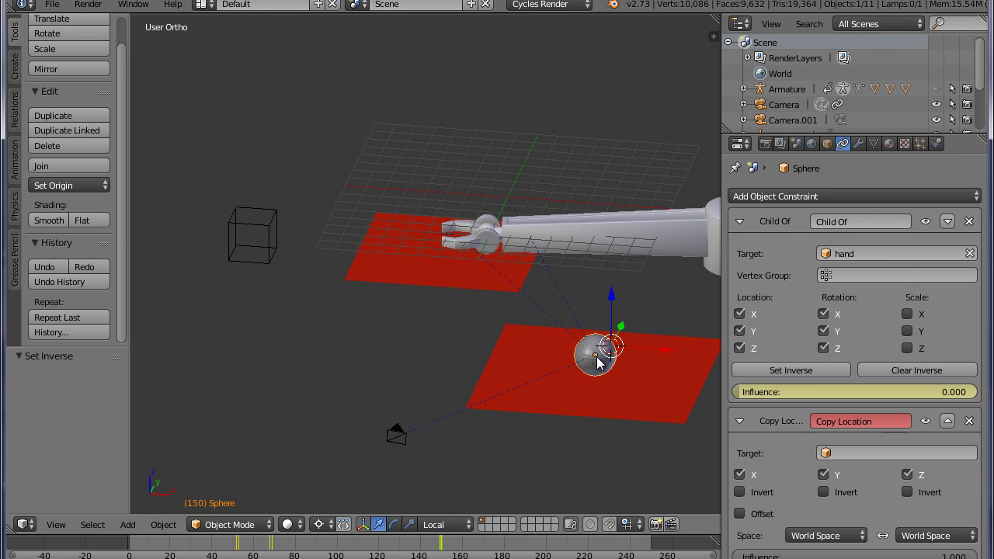
Pan and orbit to show the whole arm, then rewind the animation to frame 6
shift+middle_drag(668, 373, 547, 373)
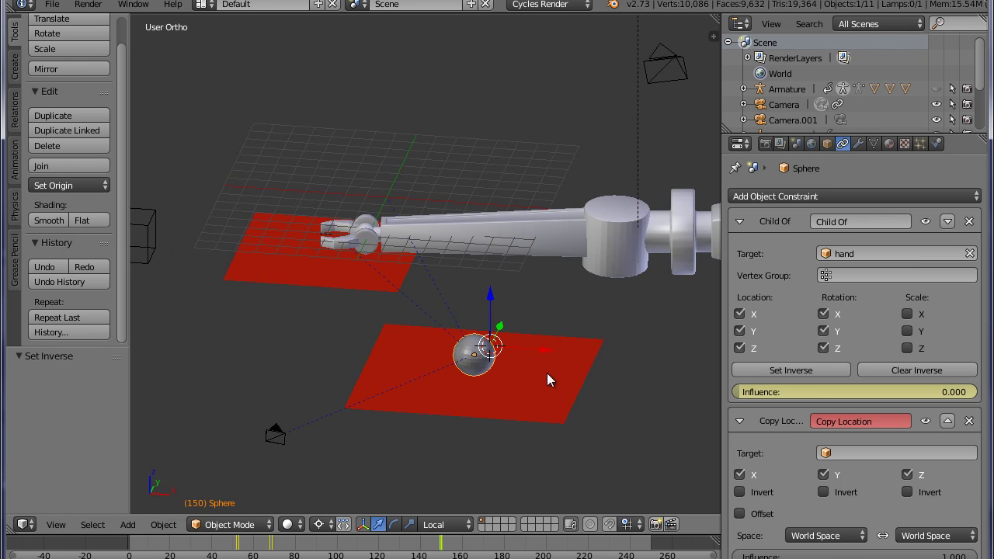
middle_drag(419, 289, 458, 317)
drag(447, 550, 420, 550)
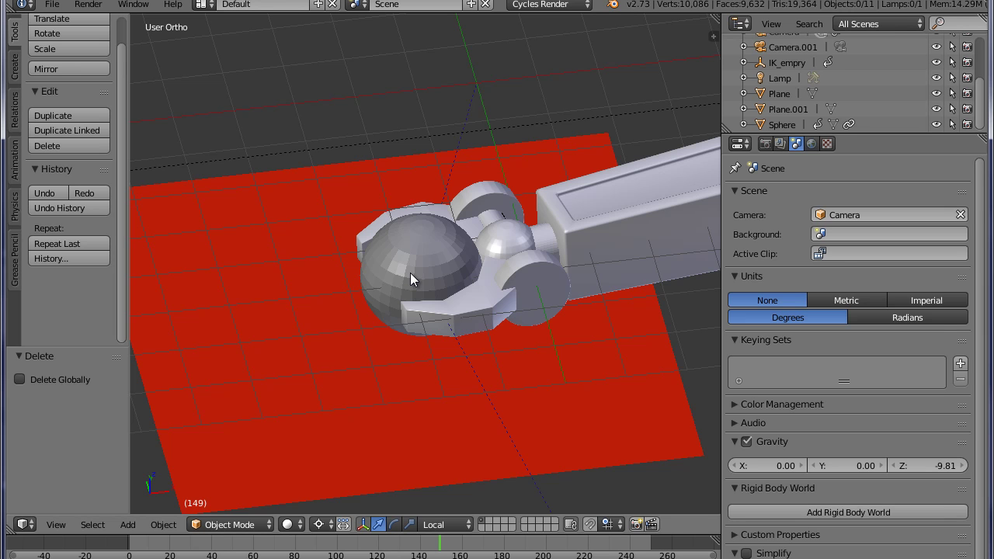
Snap the 3D cursor to the sphere's centre and add a Sphere empty there
right_click(411, 273)
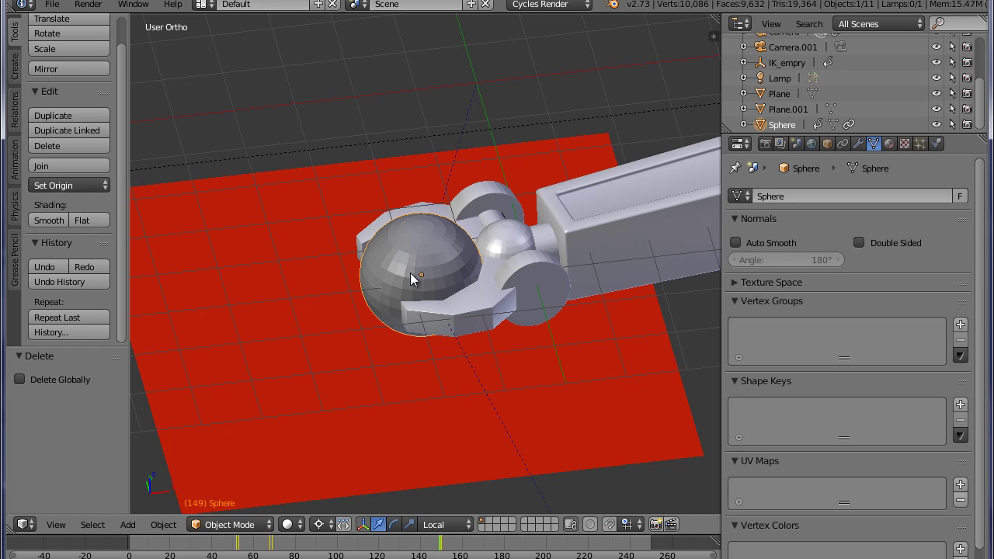
key(shift+s)
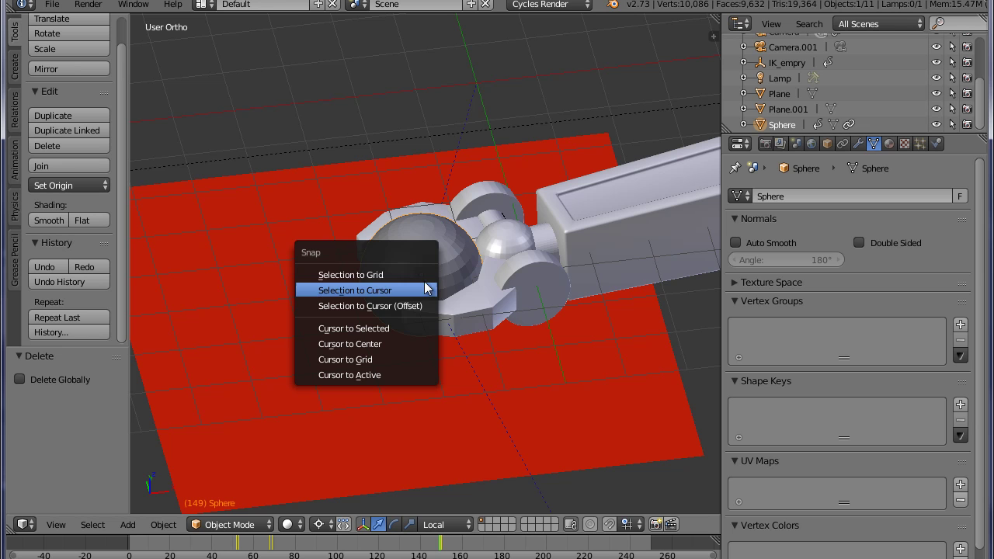
click(430, 329)
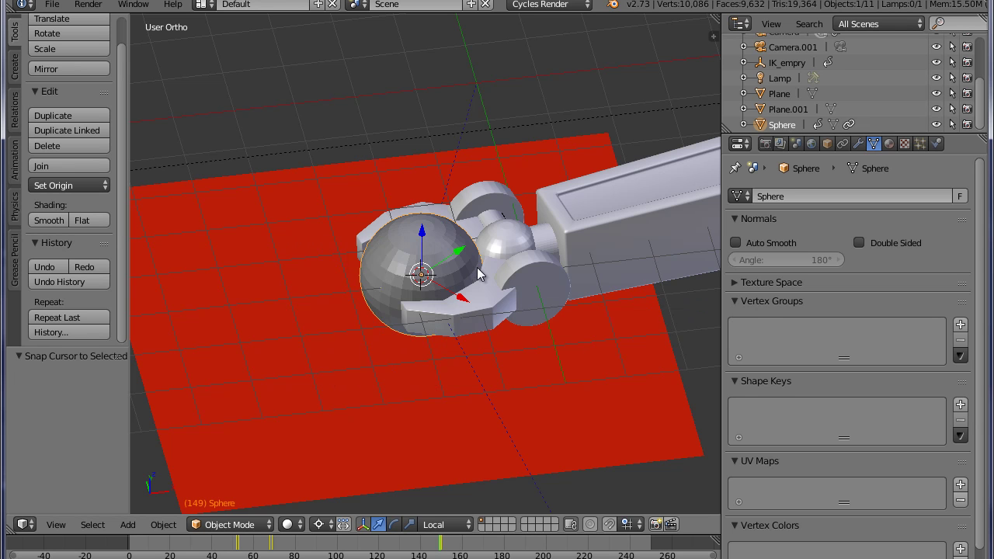
key(shift+a)
mouse_move(477, 273)
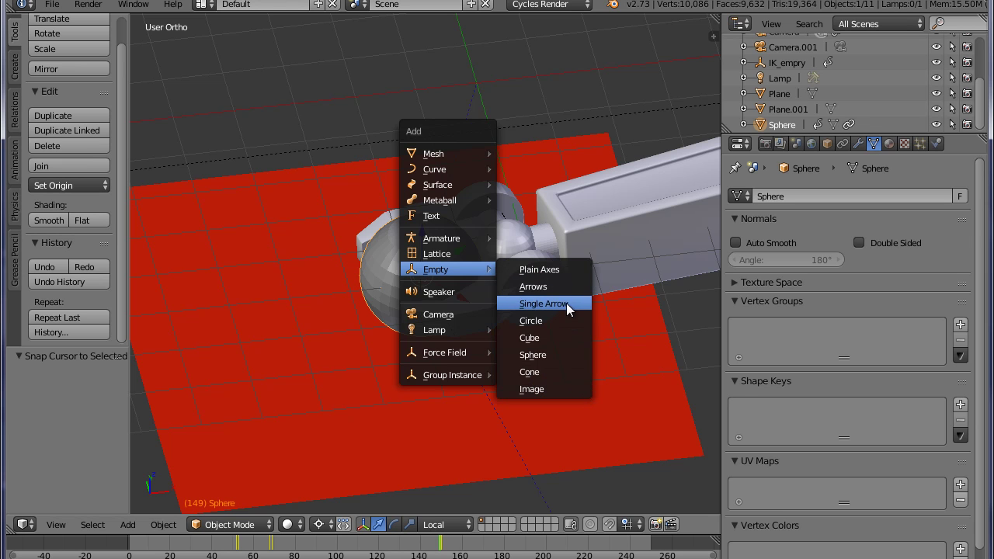
click(554, 354)
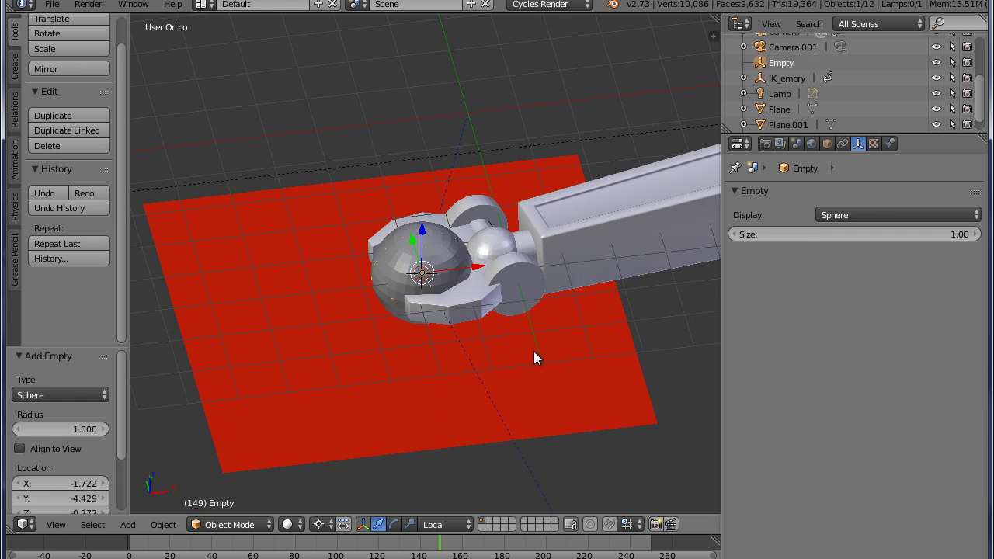
Rename the empty to empty_still, set its display size to 1.37, and reselect the ball
double_click(776, 63)
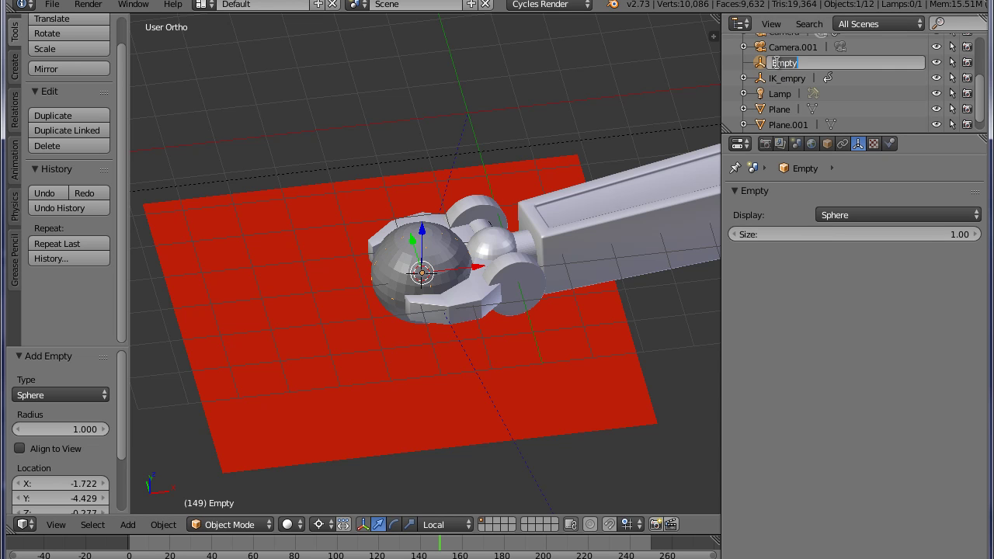
text(a)
text(mpty)
text(_still)
key(Return)
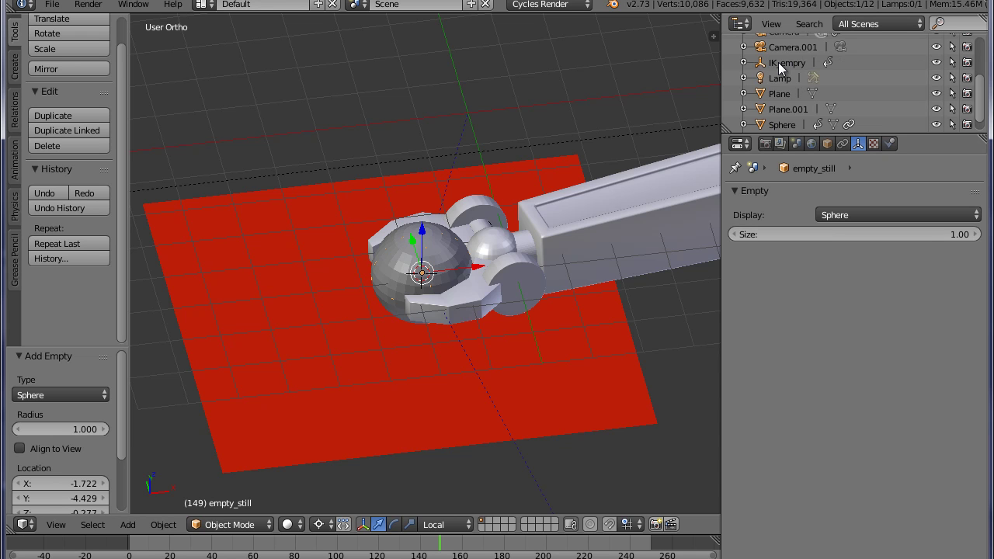
drag(787, 231, 823, 254)
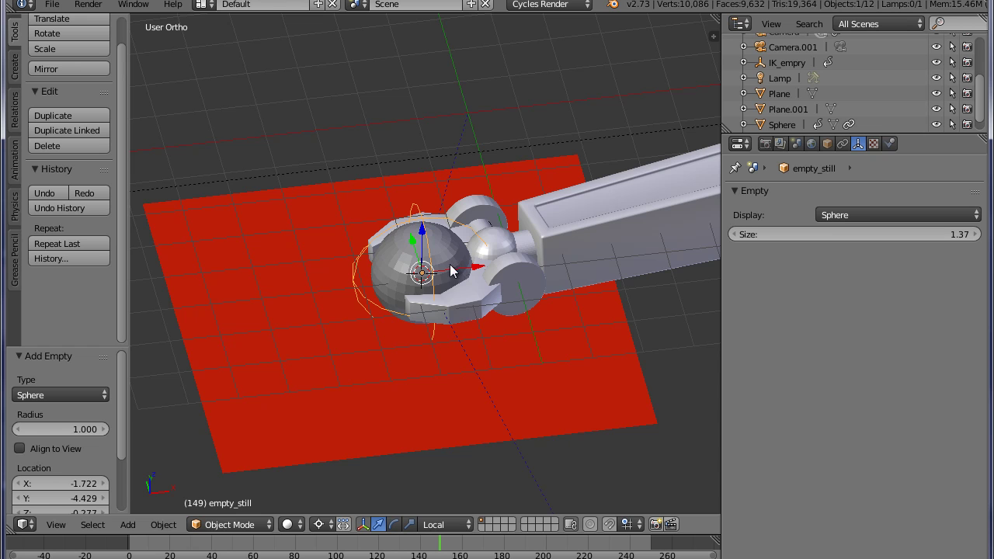
middle_drag(454, 264, 446, 244)
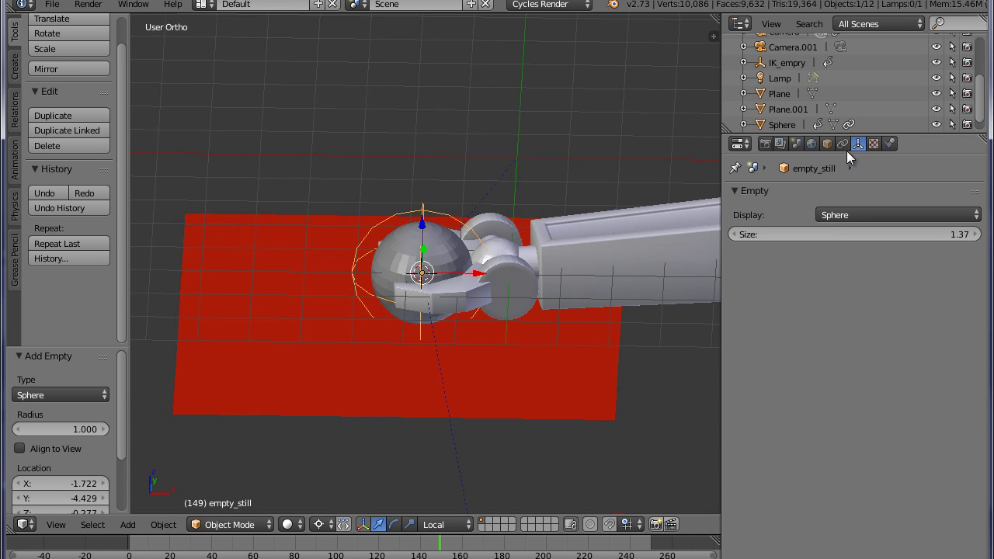
right_click(440, 261)
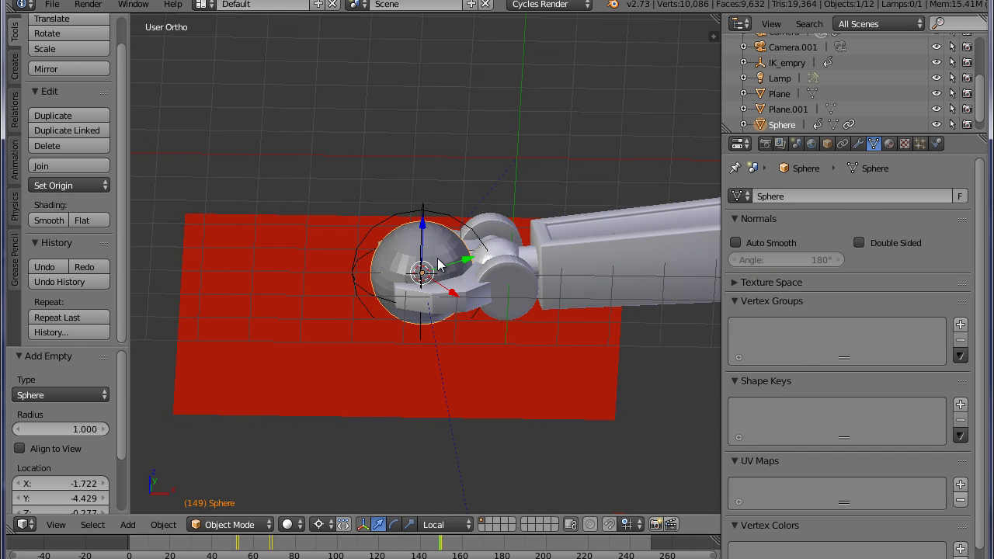
Set the Sphere's Copy Location target to empty_still, then scrub back to about frame 69
click(843, 143)
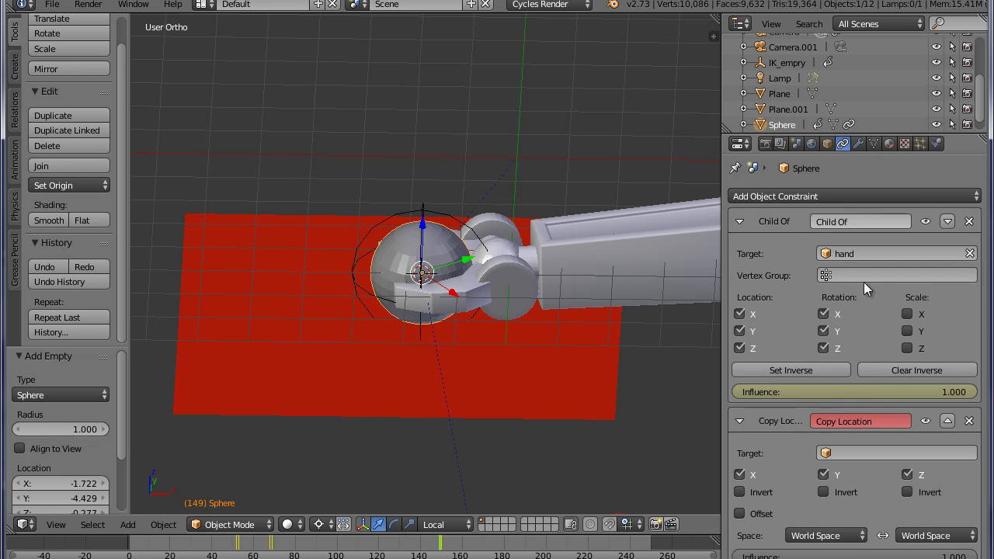
click(845, 455)
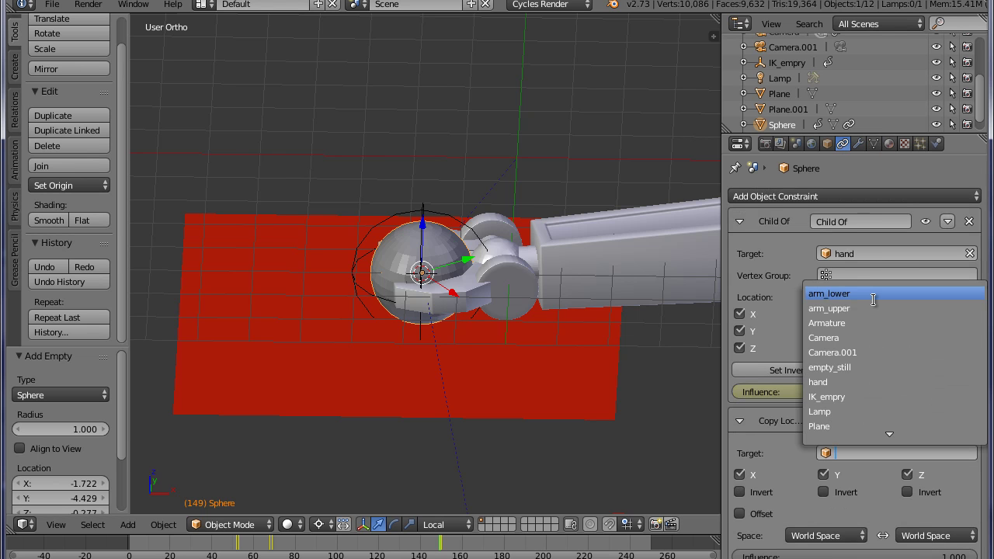
click(877, 365)
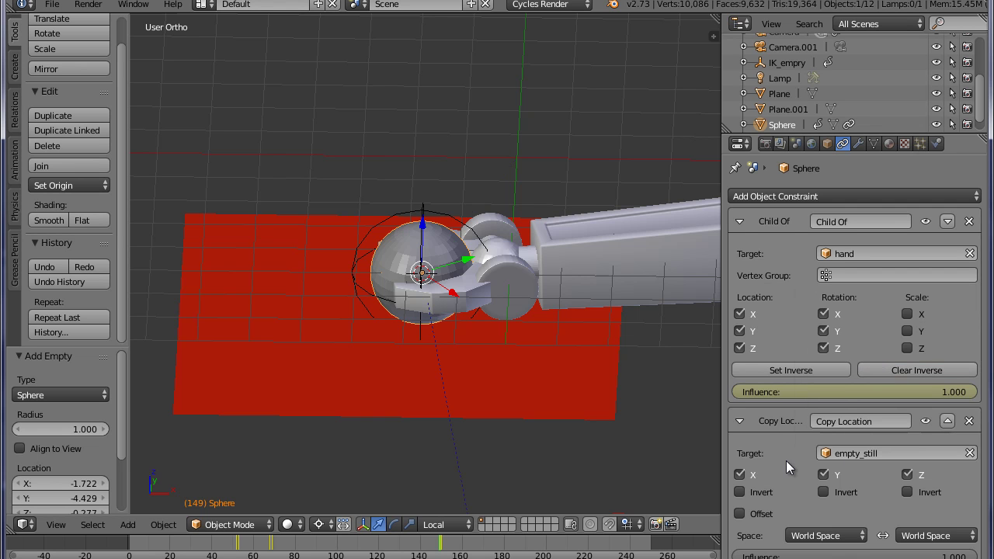
scroll(593, 407, down, 4)
drag(244, 548, 396, 548)
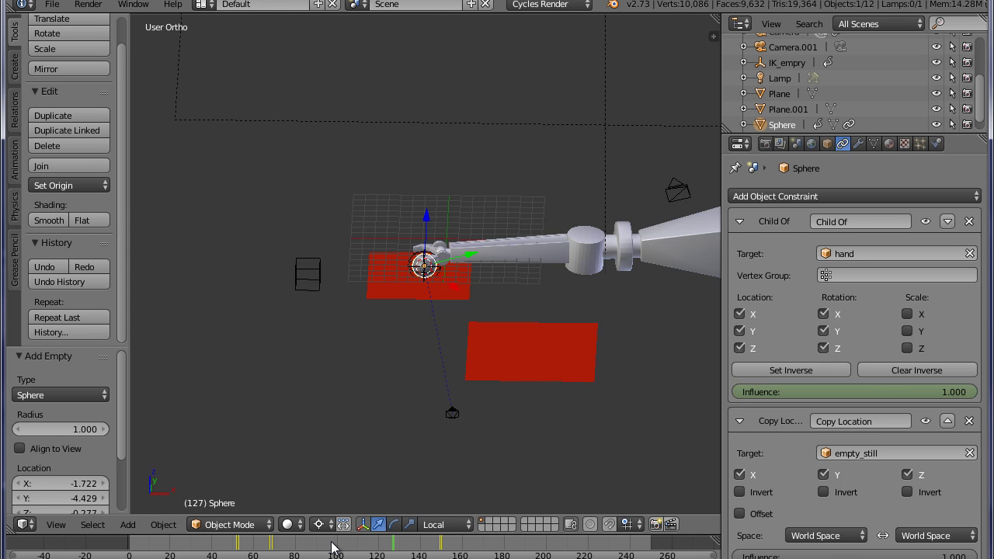
At frame 52, set the Copy Location influence to 0 and insert a keyframe
key(Down)
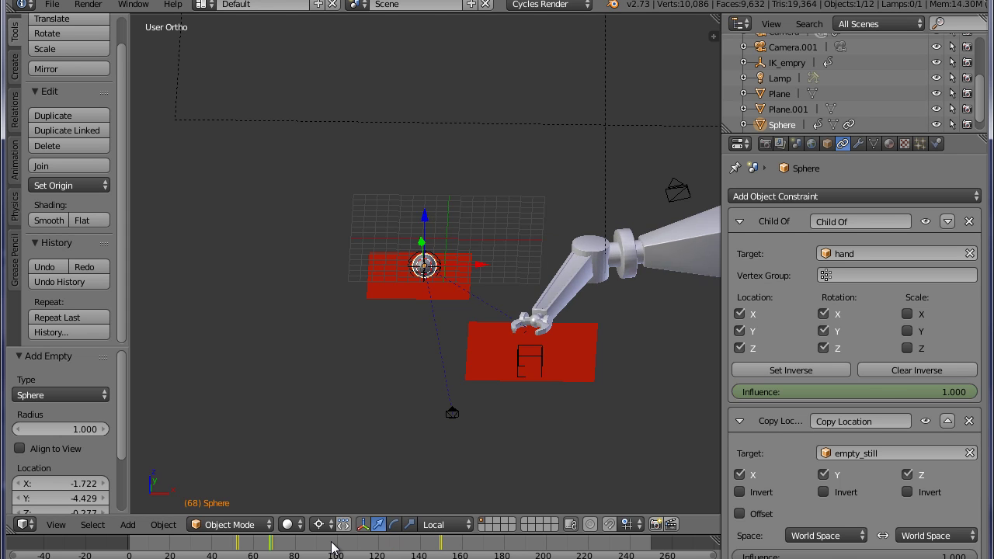
key(Down)
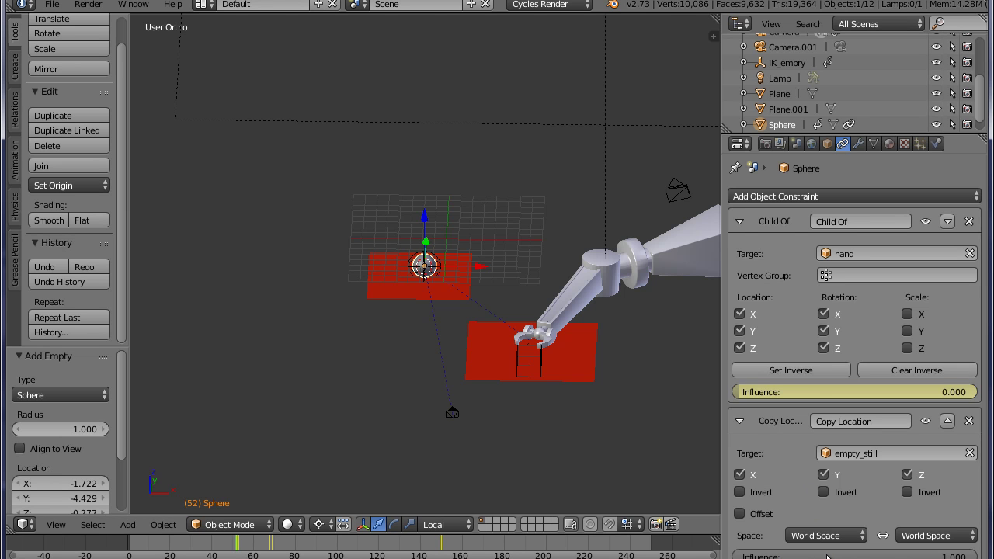
drag(966, 556, 673, 549)
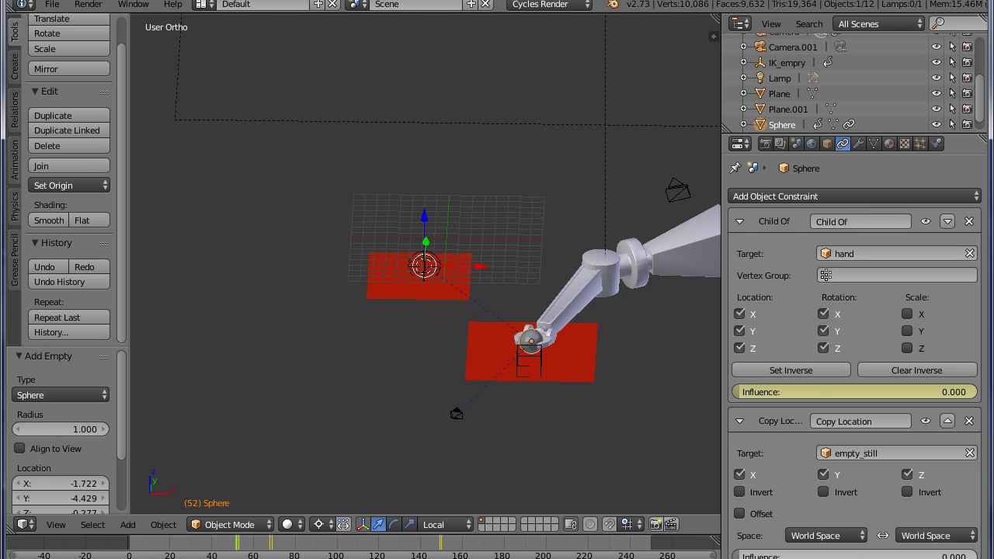
right_click(816, 556)
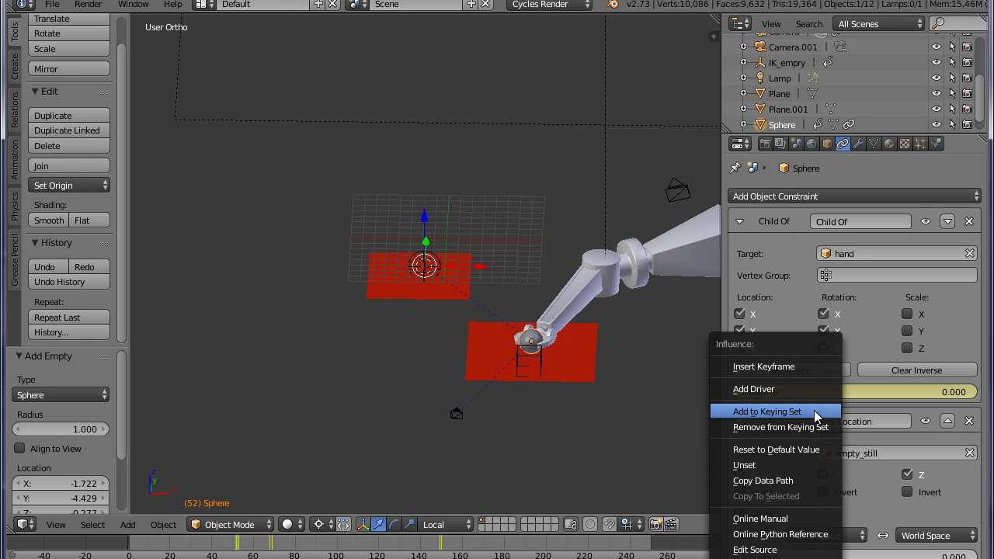
click(812, 367)
middle_drag(689, 405, 603, 451)
scroll(603, 450, up, 2)
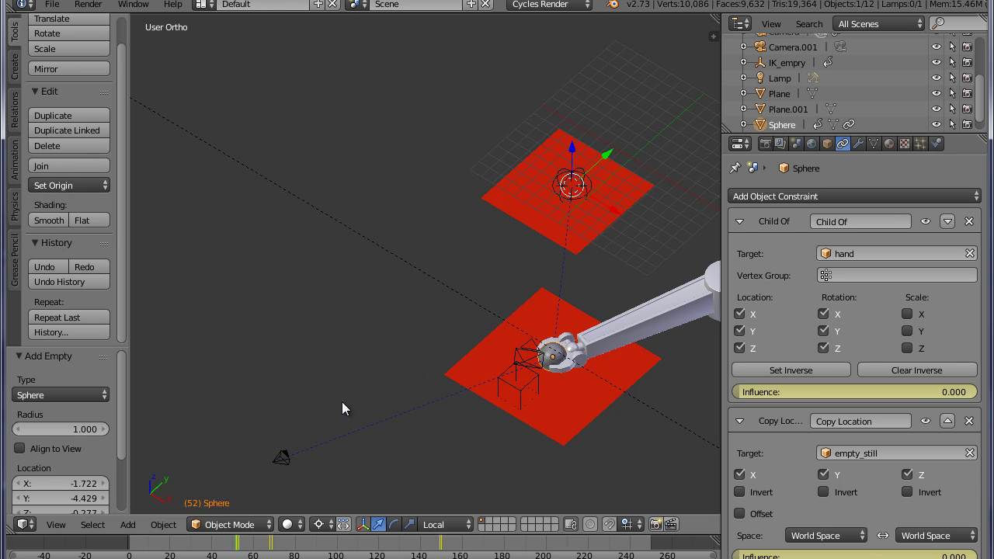
Move to the drop and keyframe the Copy Location influence at 0 on frame 149
drag(237, 548, 442, 552)
key(Left)
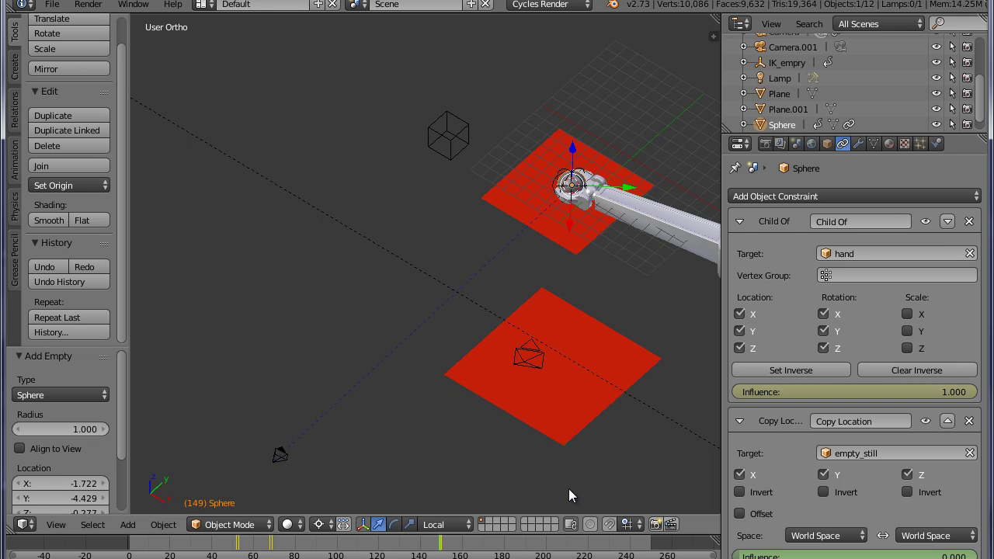
key(Right)
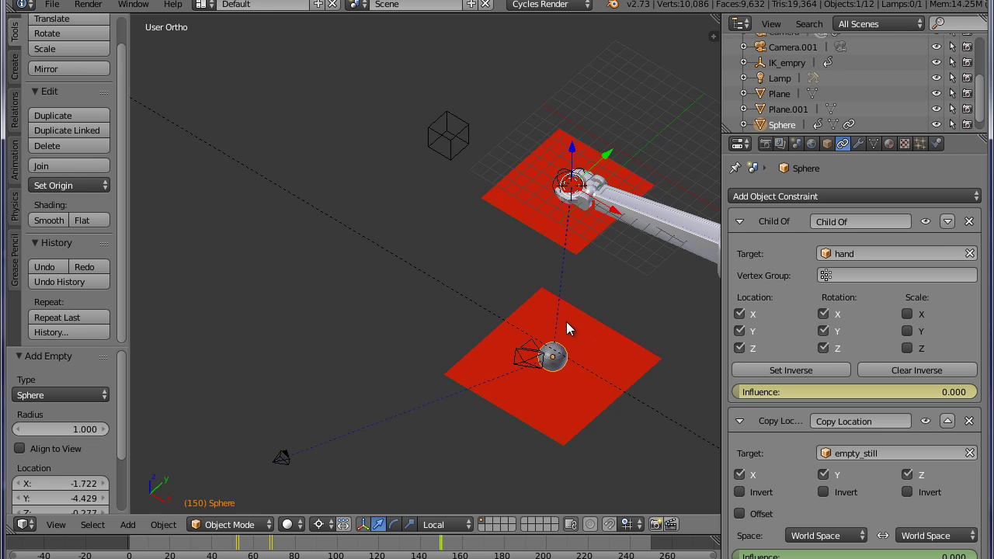
drag(744, 556, 31, 536)
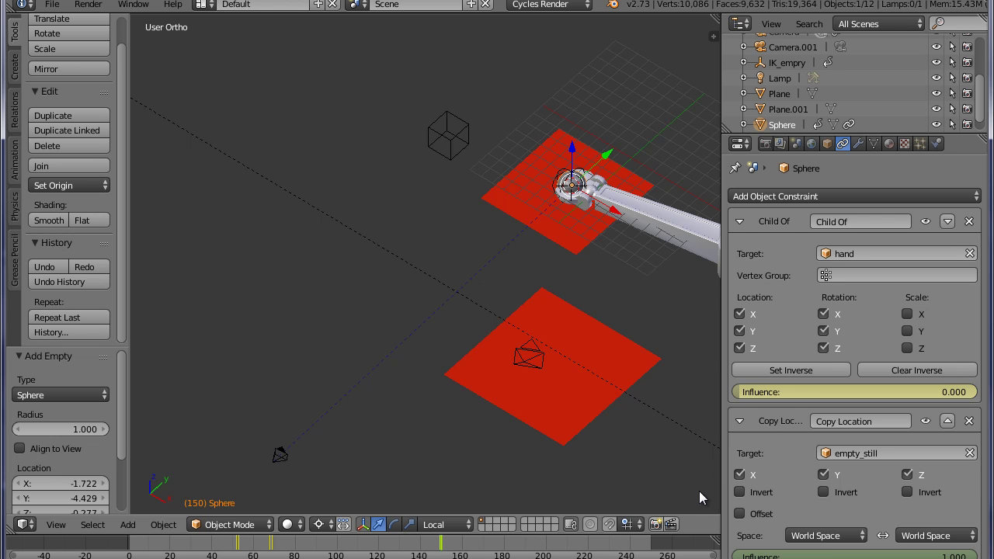
key(Left)
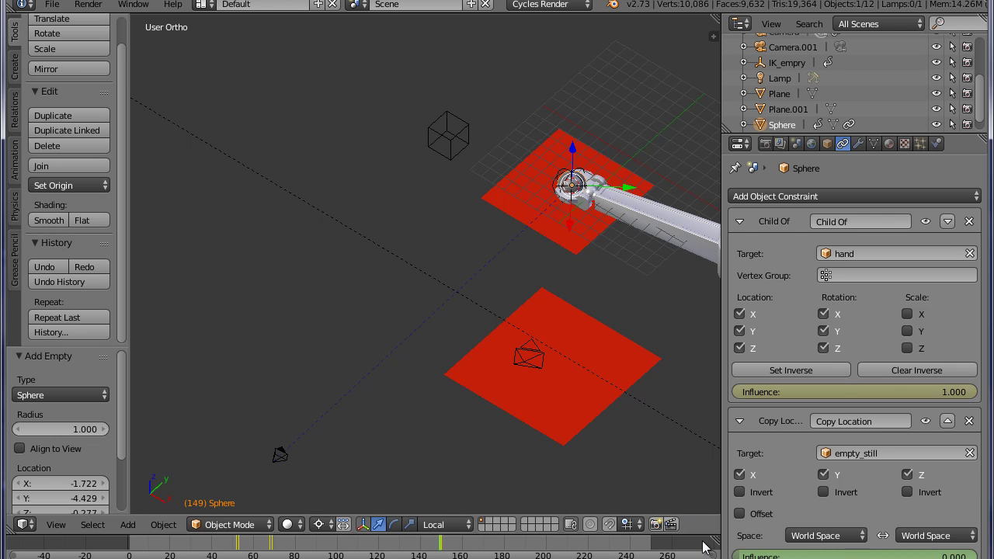
right_click(815, 556)
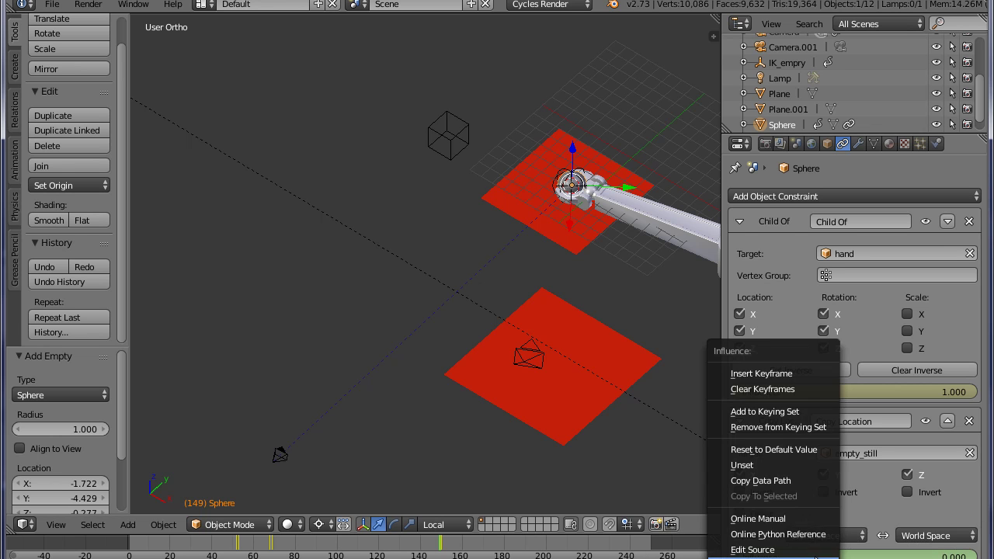
click(803, 373)
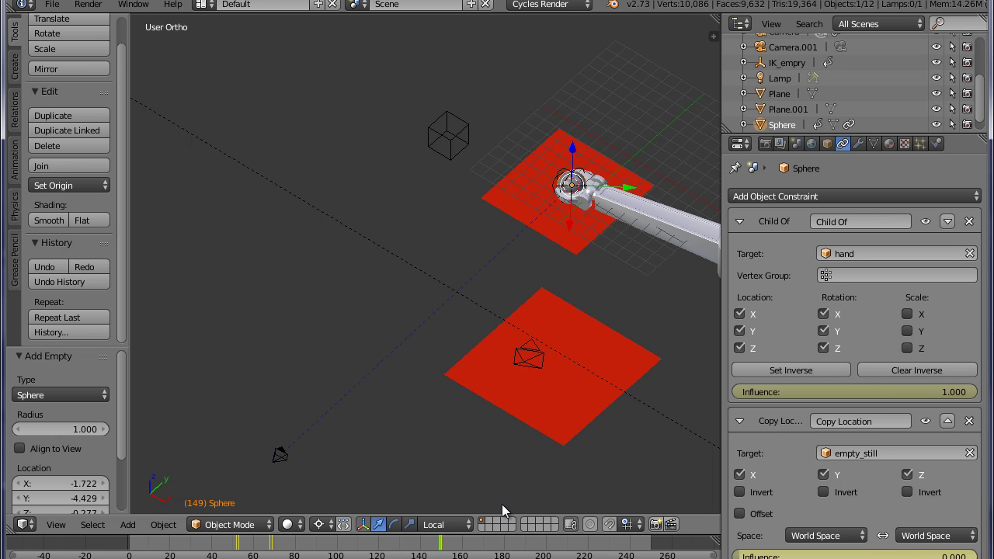
Keyframe the Copy Location influence at 1 on frame 150, then rewind to check
key(Right)
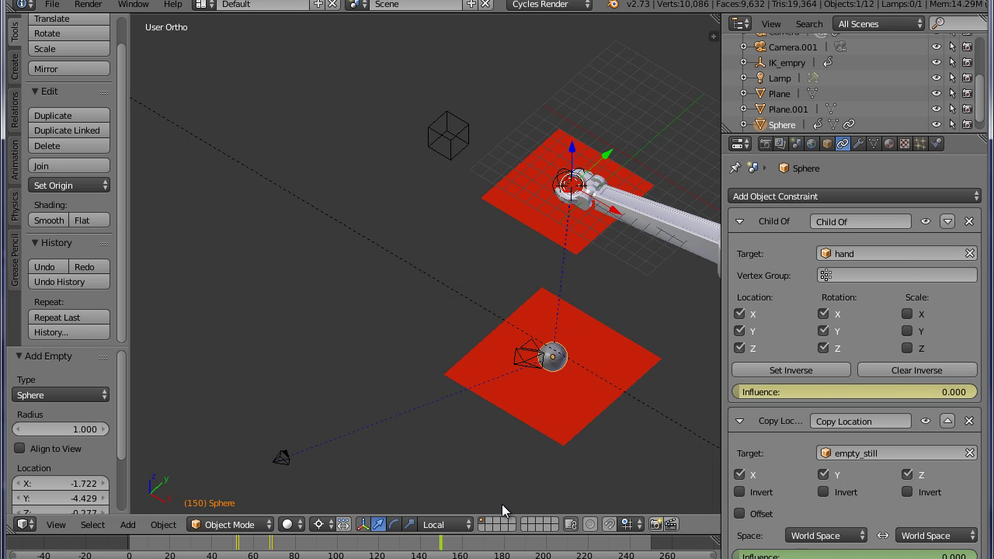
drag(738, 556, 31, 557)
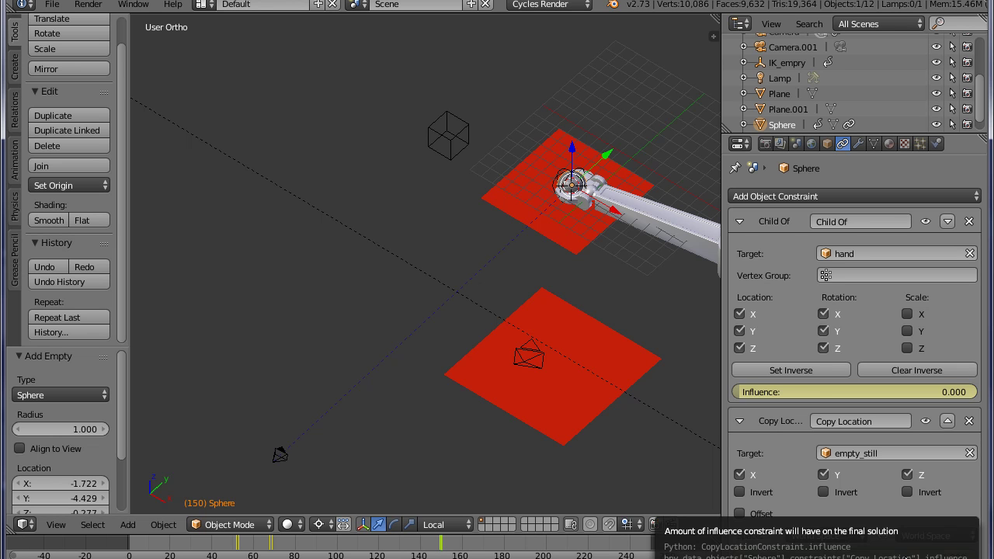
right_click(878, 556)
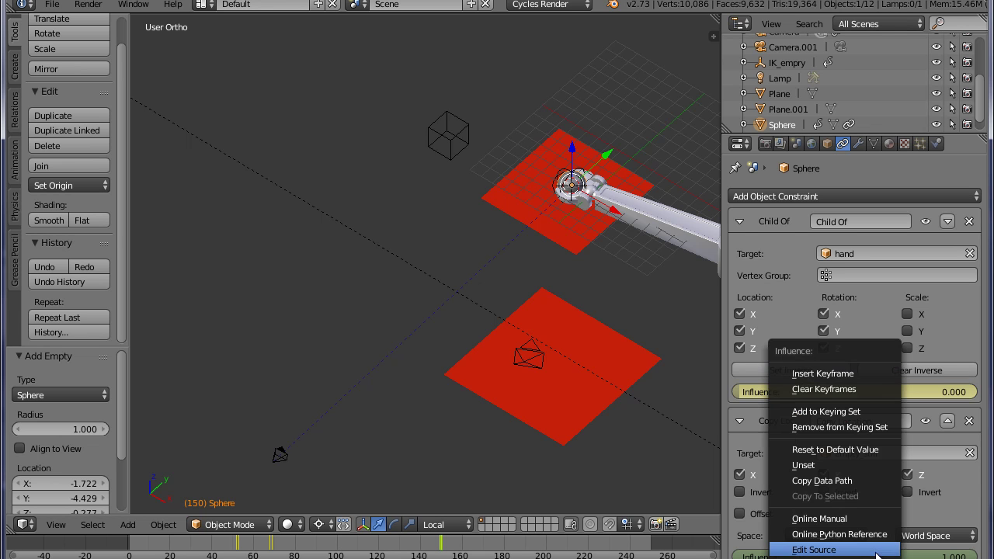
click(870, 373)
middle_drag(593, 458, 616, 396)
middle_drag(557, 383, 529, 470)
mouse_move(446, 550)
mouse_down()
mouse_move(118, 550)
mouse_move(205, 550)
mouse_up()
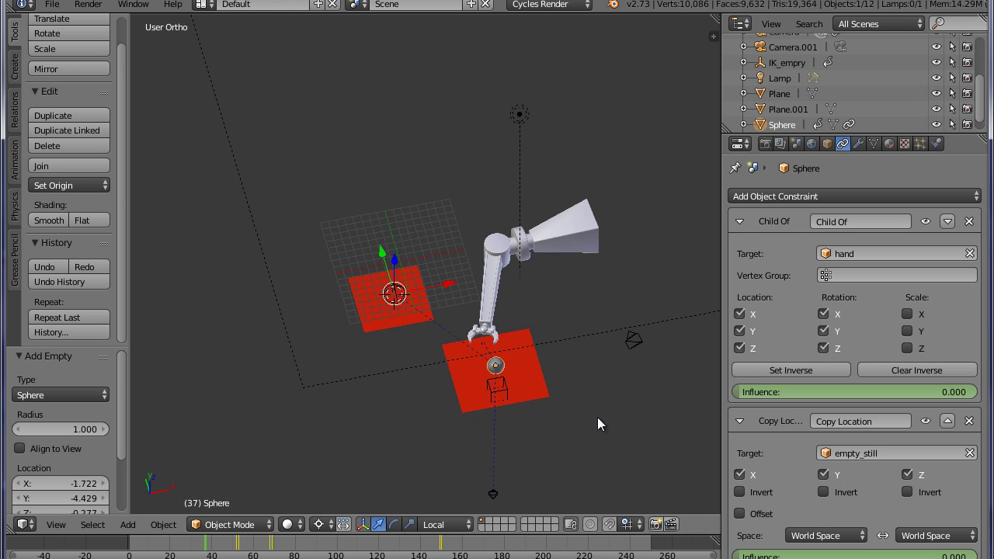
Scrub to frames 52–53 where the gripper closes, trying then resetting Copy Location influence to 0
scroll(598, 418, up, 4)
shift+middle_drag(643, 454, 554, 357)
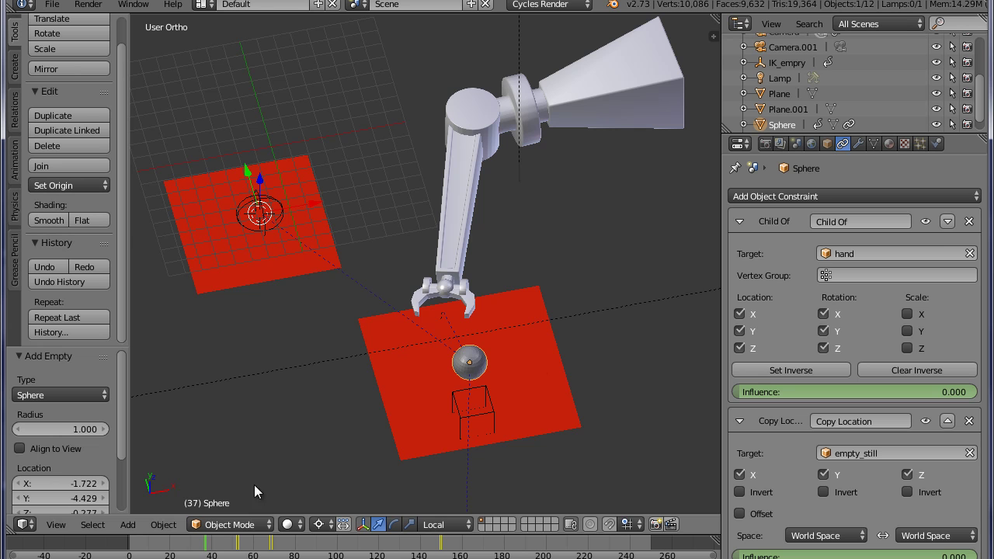
drag(215, 544, 234, 547)
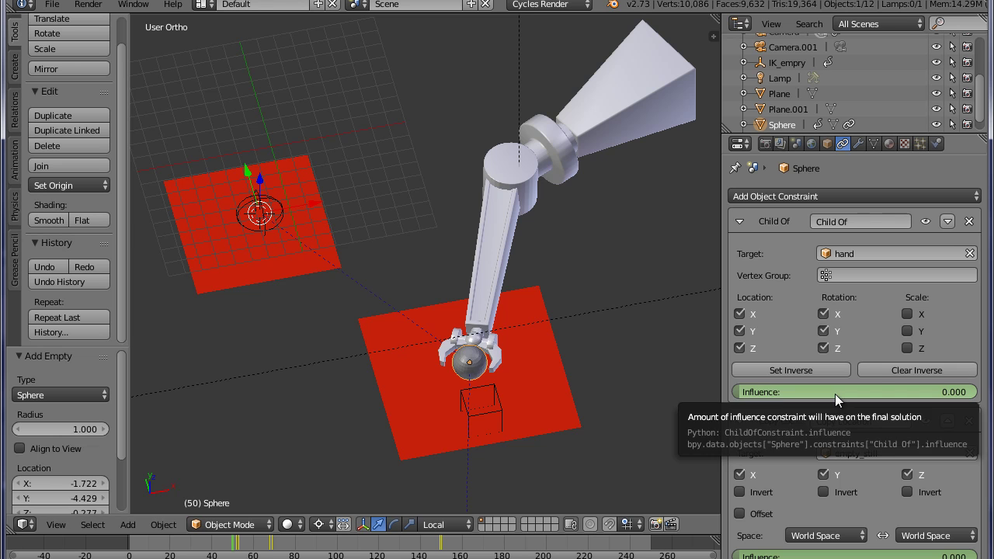
click(236, 547)
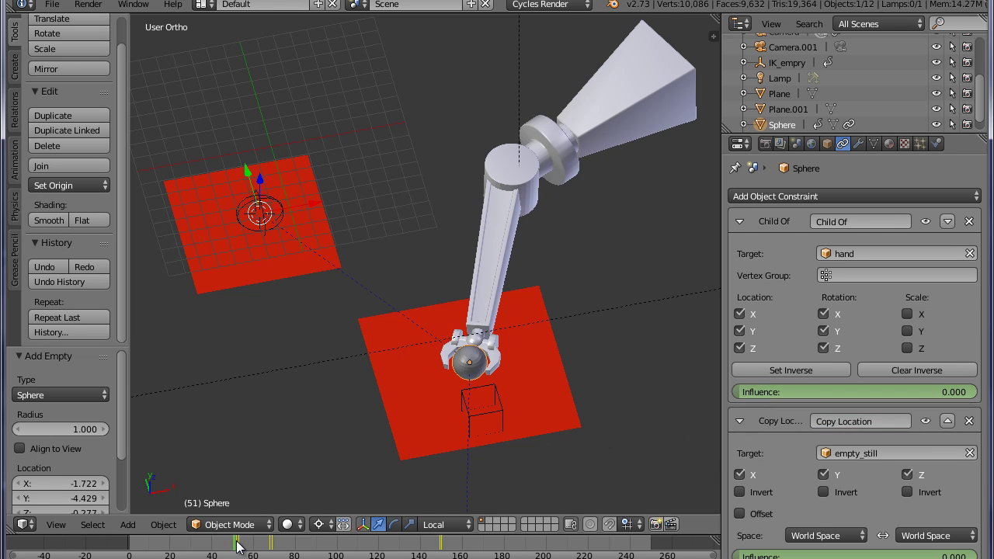
click(237, 547)
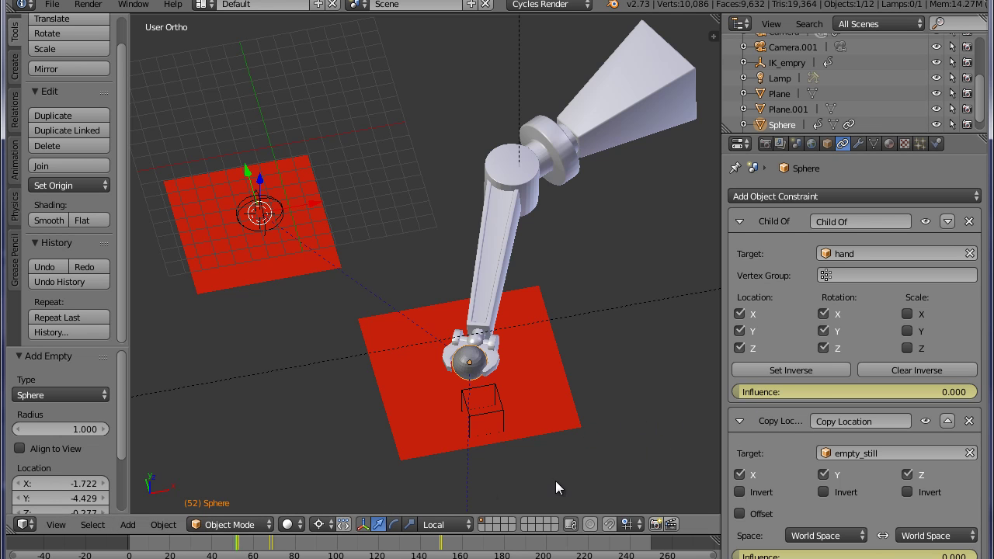
key(Right)
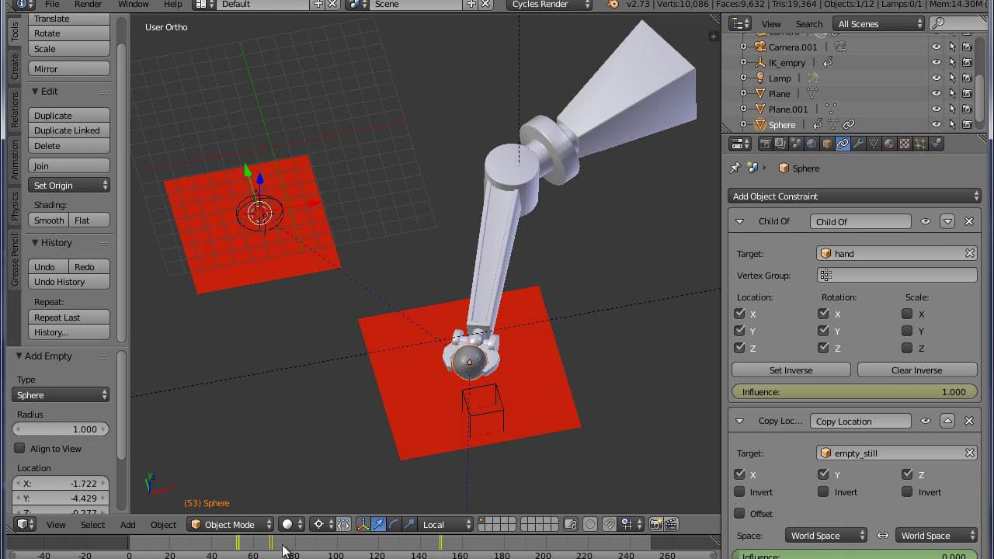
drag(742, 556, 841, 557)
right_click(845, 556)
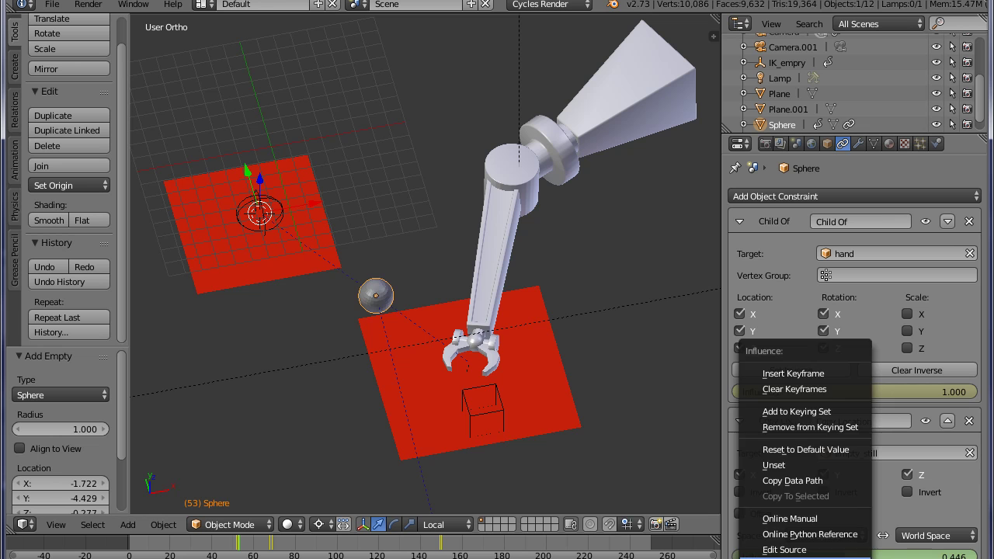
drag(841, 556, 674, 537)
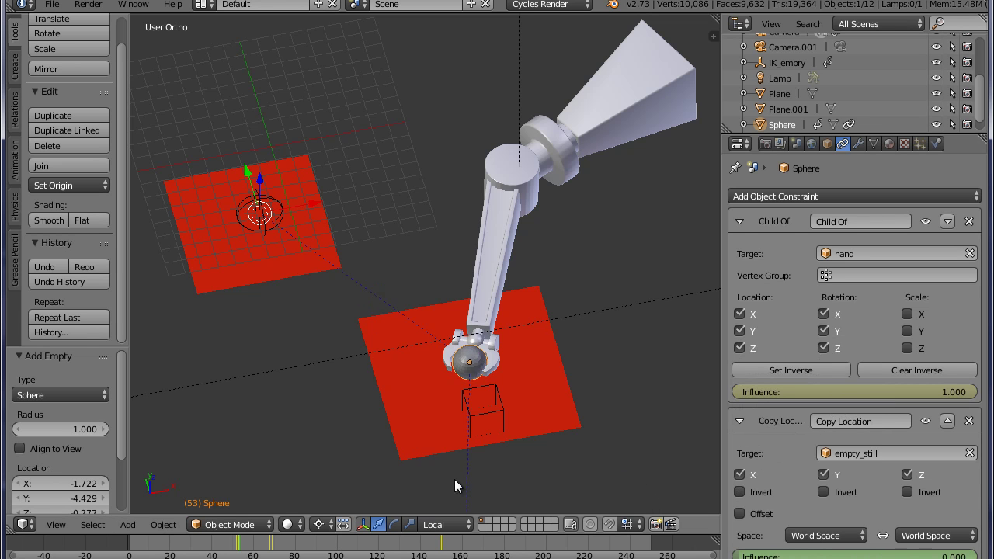
Scrub from frame 55 toward 144 to watch the arm carry the sphere to the release
click(243, 548)
drag(247, 548, 416, 553)
middle_drag(437, 469, 598, 87)
scroll(536, 481, up, 5)
click(423, 547)
drag(423, 549, 443, 554)
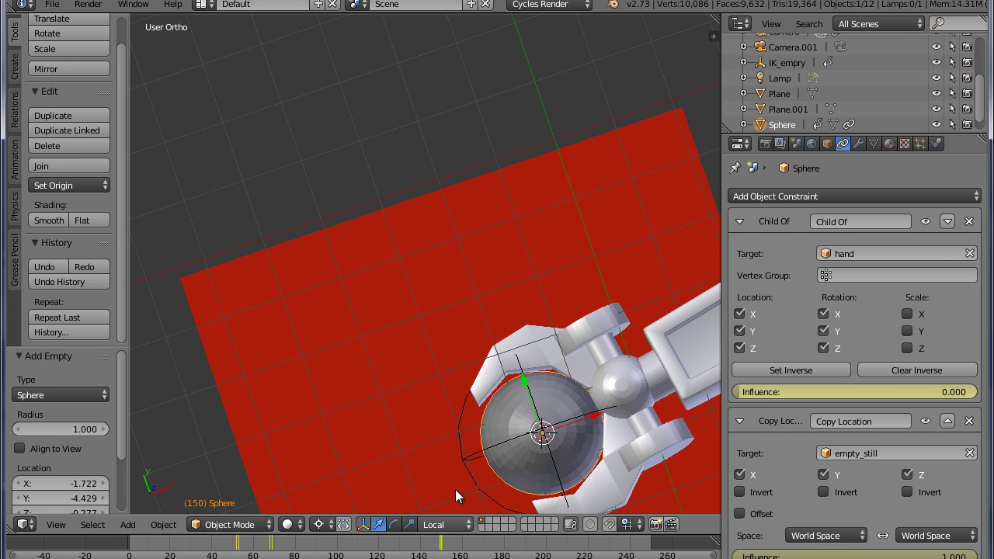
Compare the sphere's handoff at frames 149 and 150, then split the 3D view into two stacked areas
scroll(462, 447, down, 3)
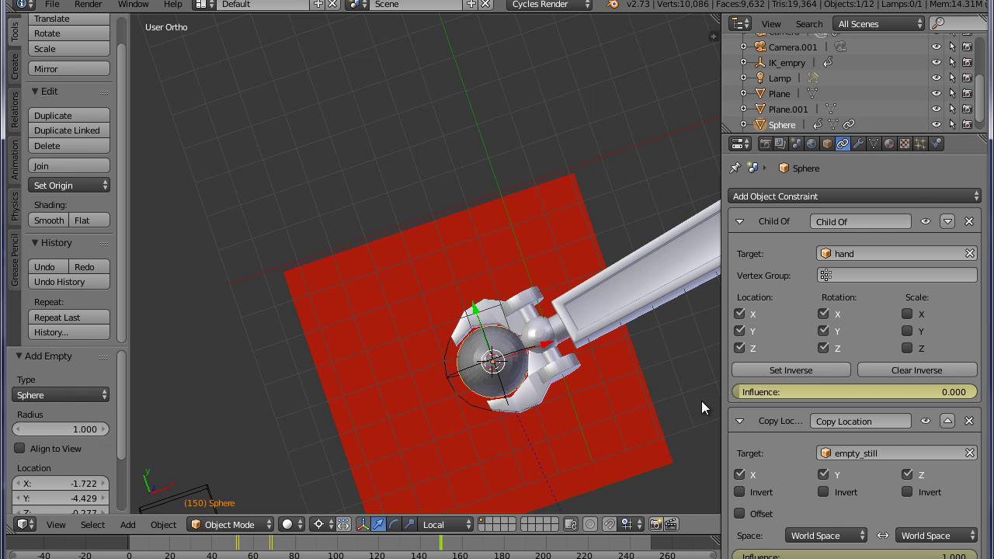
key(Left)
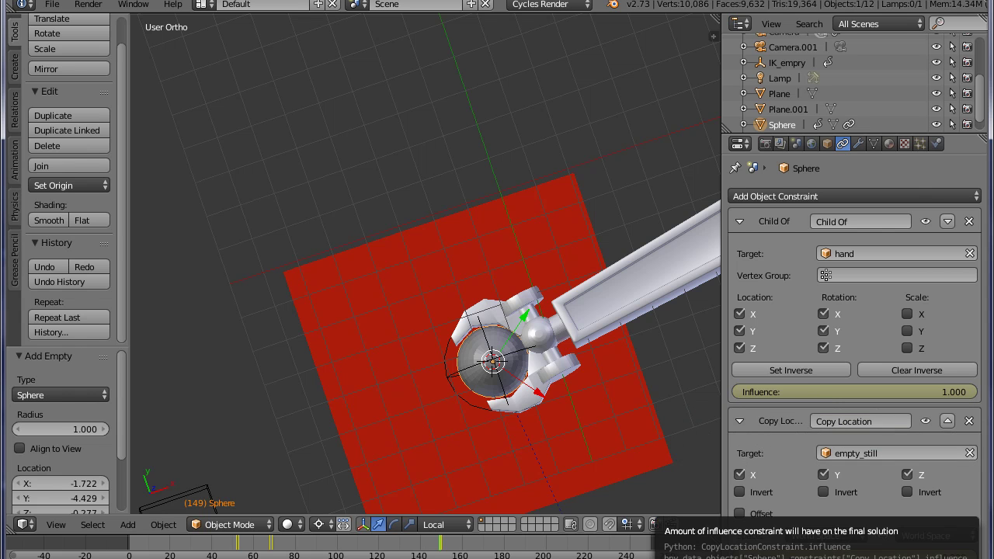
key(Right)
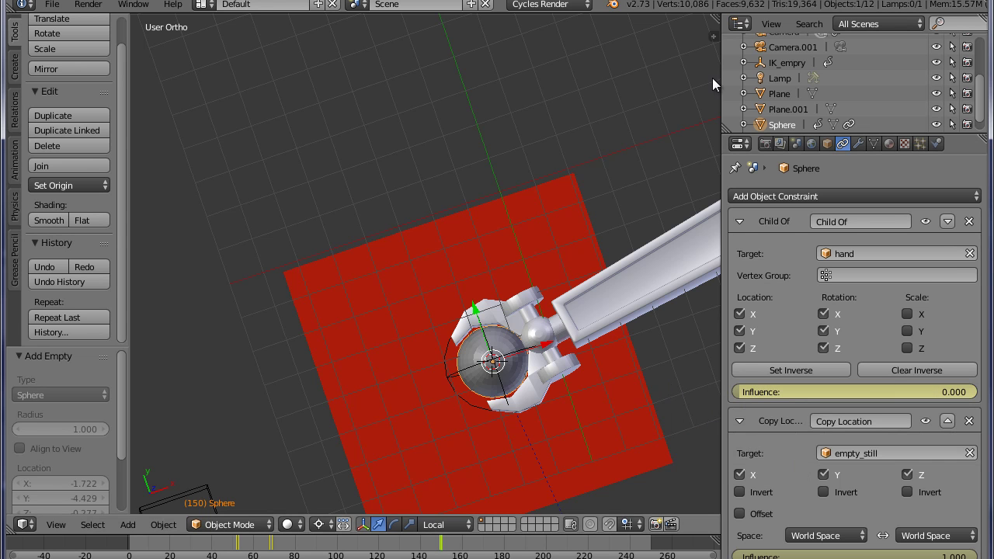
drag(713, 28, 702, 237)
Turn the upper area into a Graph Editor showing the sphere's Child Of and Copy Location influence channels
click(23, 228)
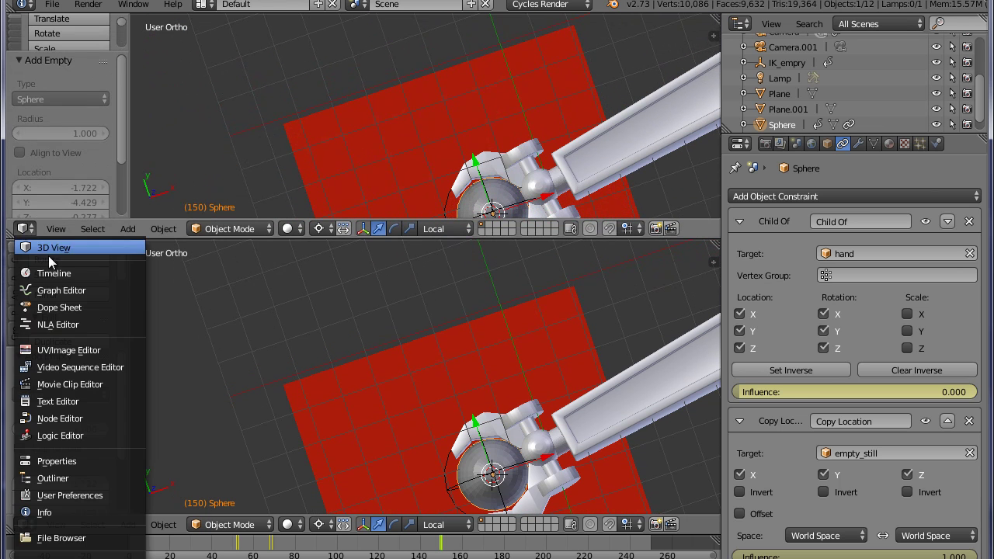
click(89, 292)
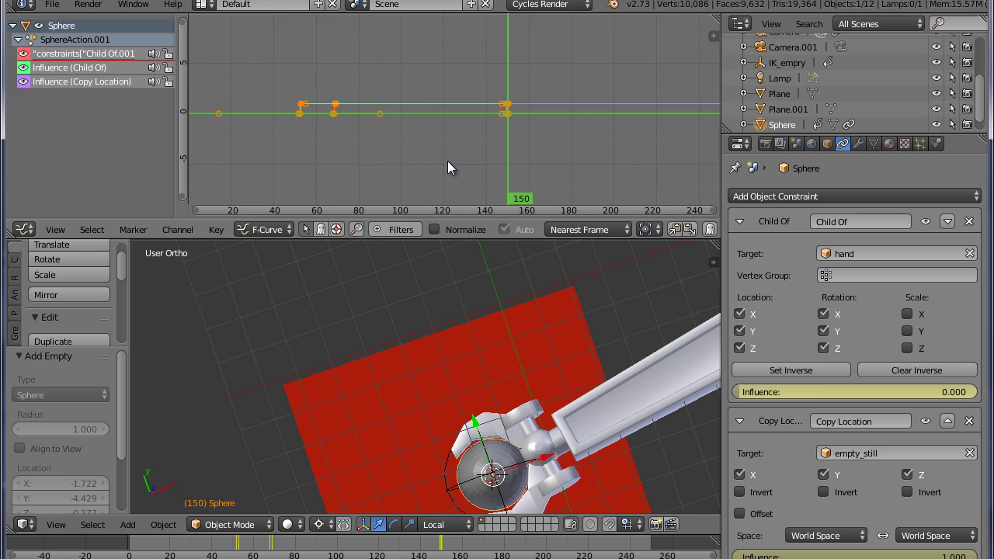
scroll(448, 161, up, 2)
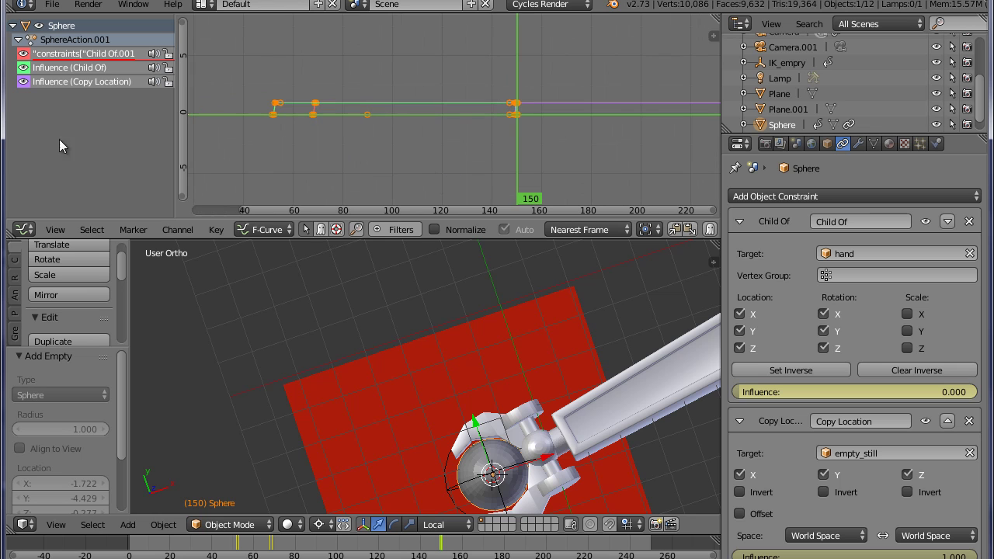
click(121, 67)
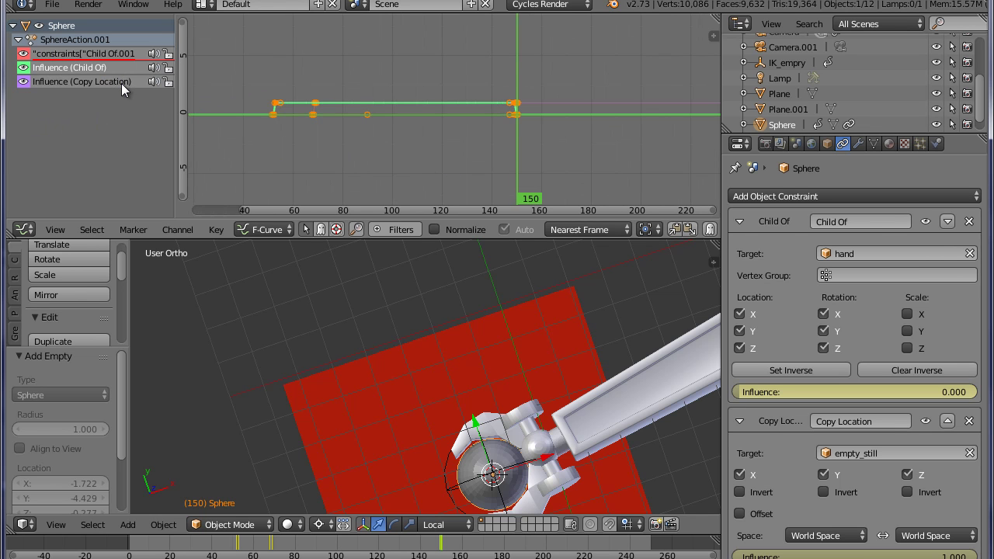
click(122, 83)
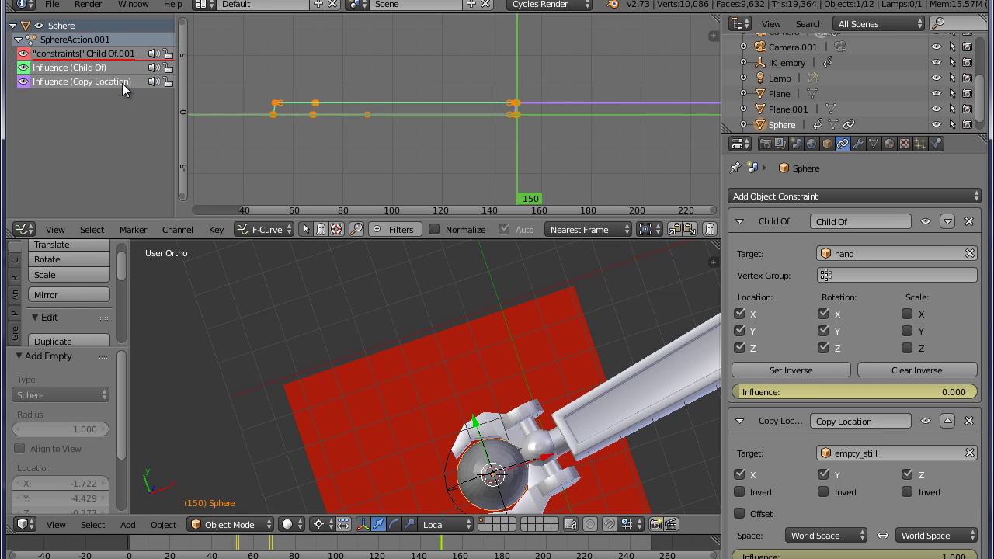
Zoom and pan the graph to frame the two influence curves crossing at frame 150
scroll(444, 142, up, 4)
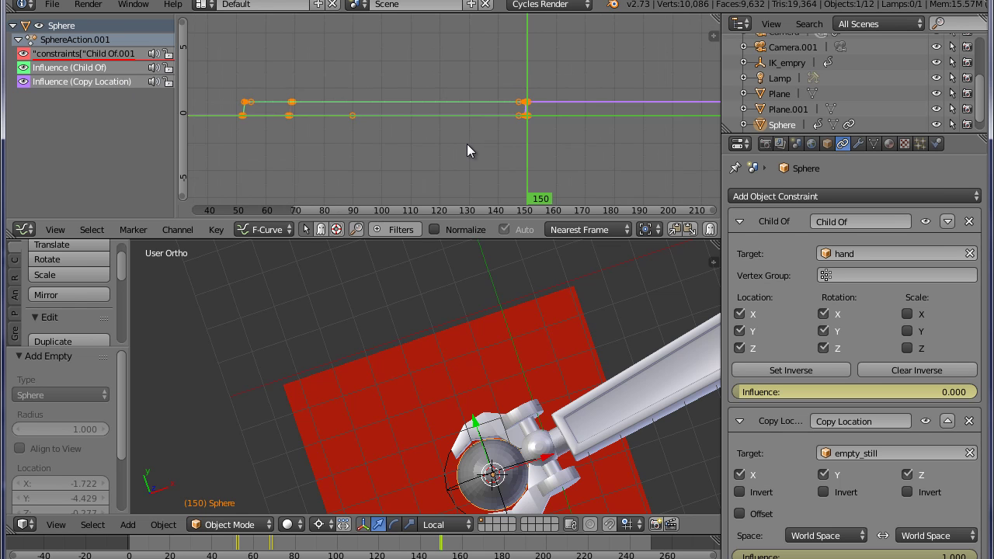
scroll(480, 146, up, 4)
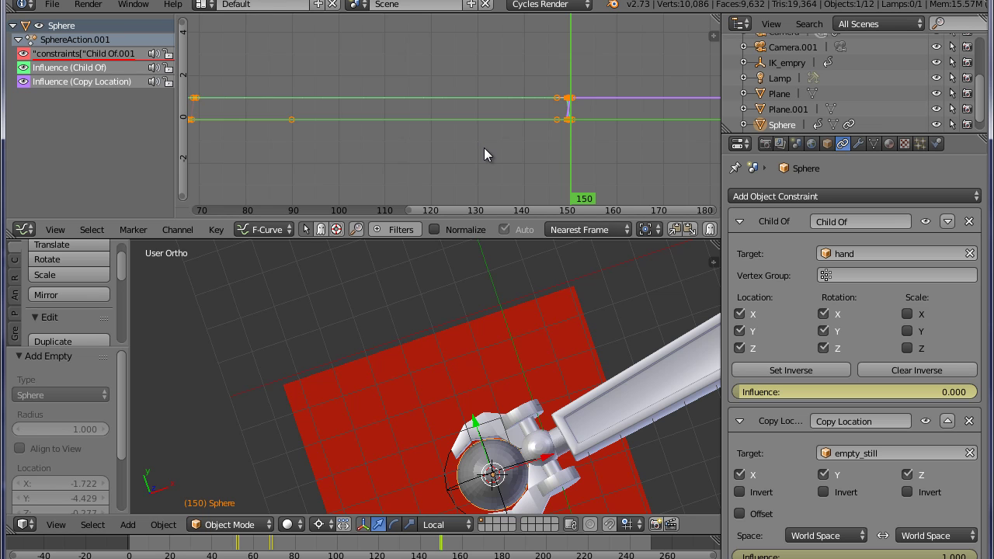
scroll(495, 147, up, 3)
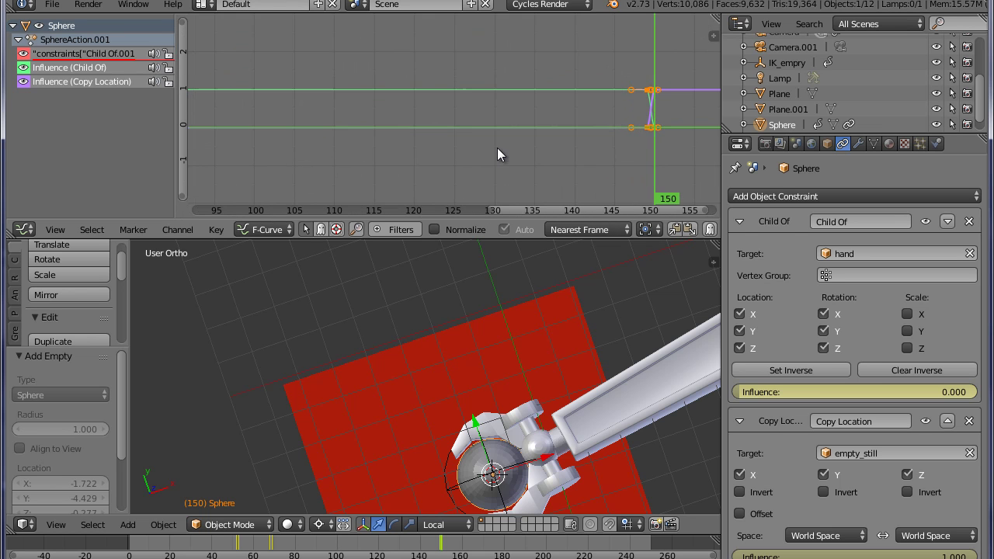
middle_drag(700, 161, 458, 146)
scroll(460, 144, up, 5)
middle_drag(468, 88, 502, 123)
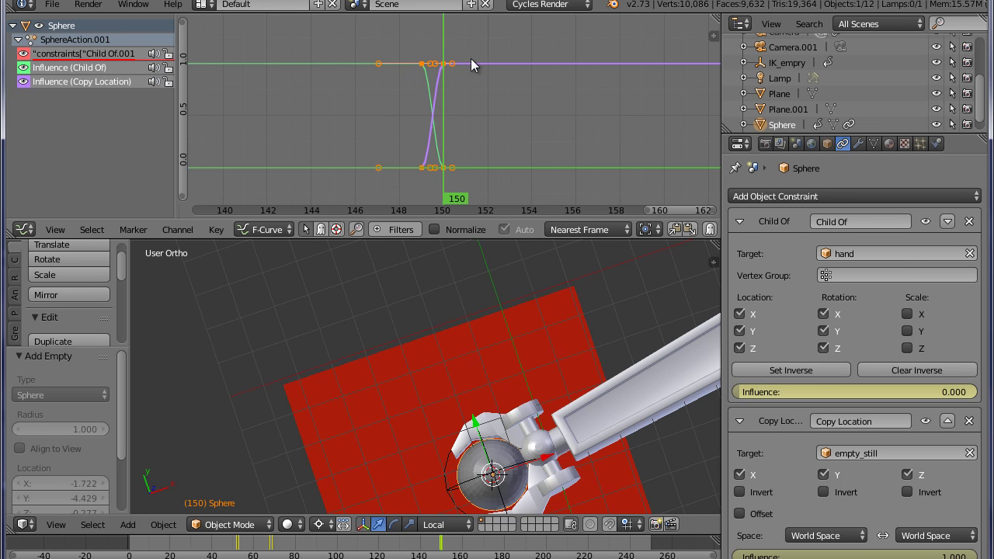
scroll(507, 136, down, 1)
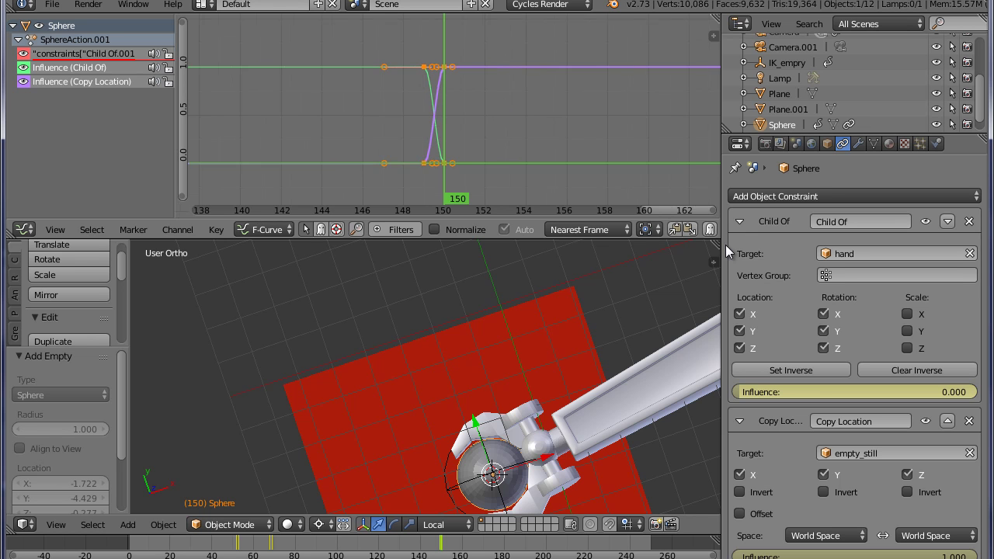
Join the Graph Editor back into the 3D view and play the animation past the sphere's release
drag(715, 247, 606, 140)
key(alt+a)
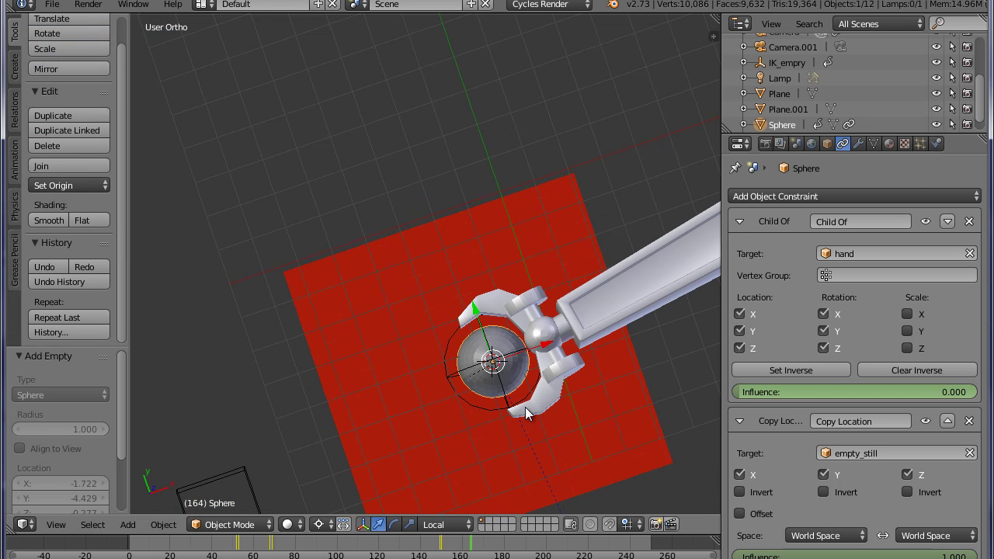
middle_drag(519, 381, 404, 245)
scroll(404, 245, down, 3)
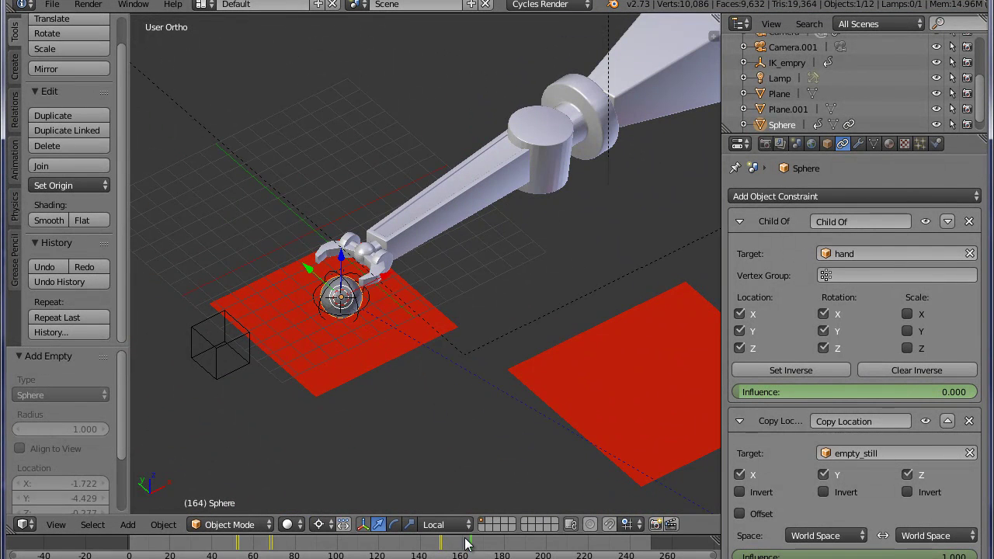
drag(472, 549, 579, 552)
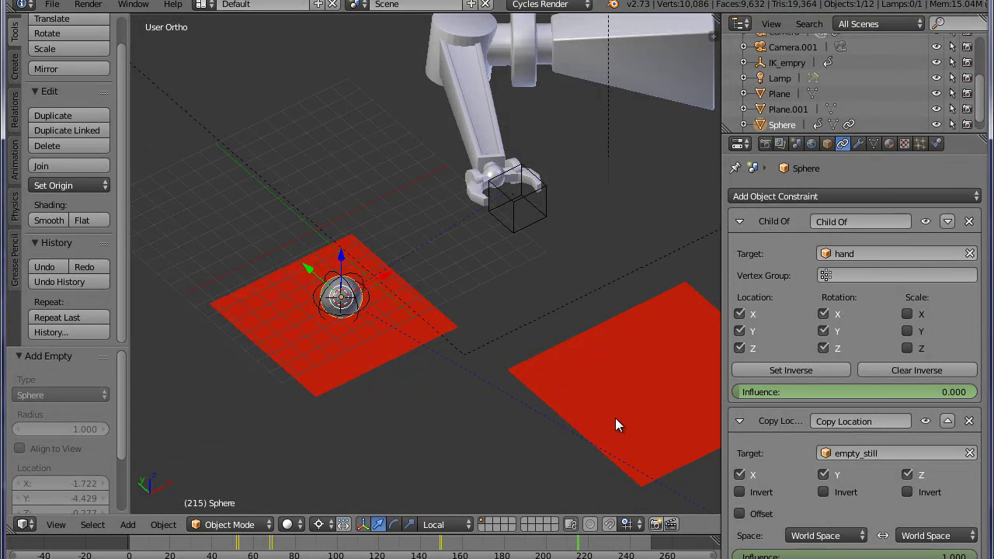
scroll(599, 244, down, 2)
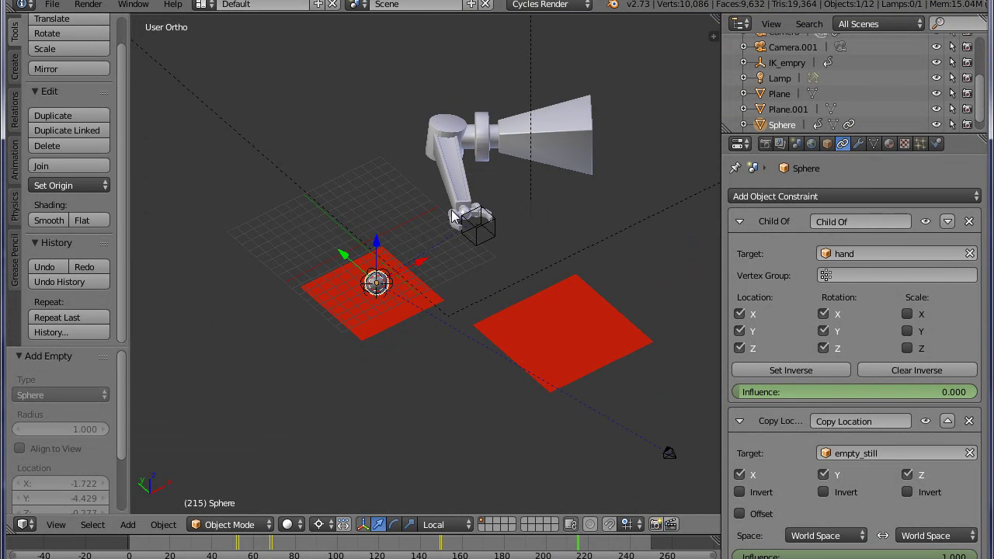
Replay the whole animation from a new angle, then watch it through the scene camera
middle_drag(545, 284, 459, 251)
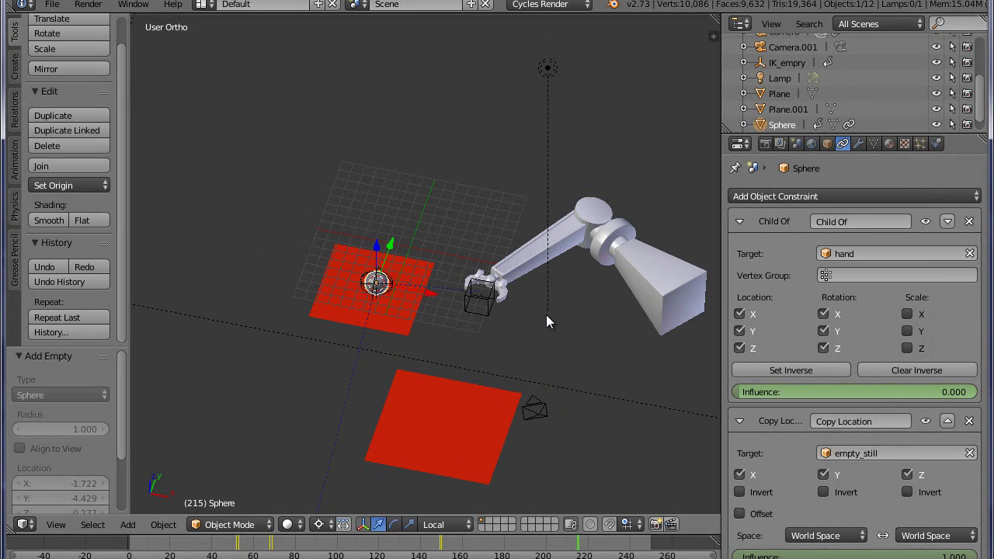
scroll(547, 312, up, 1)
key(alt+a)
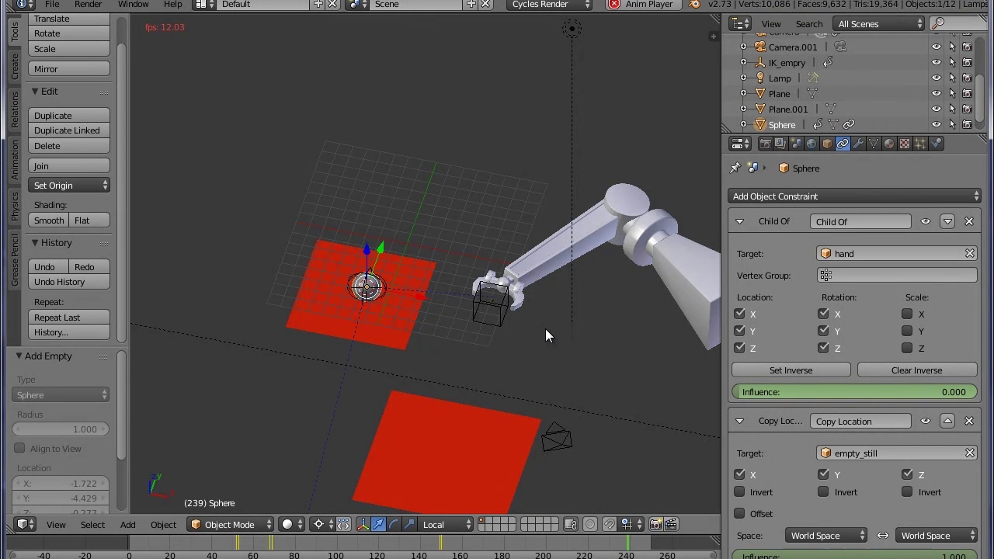
key(KP_0)
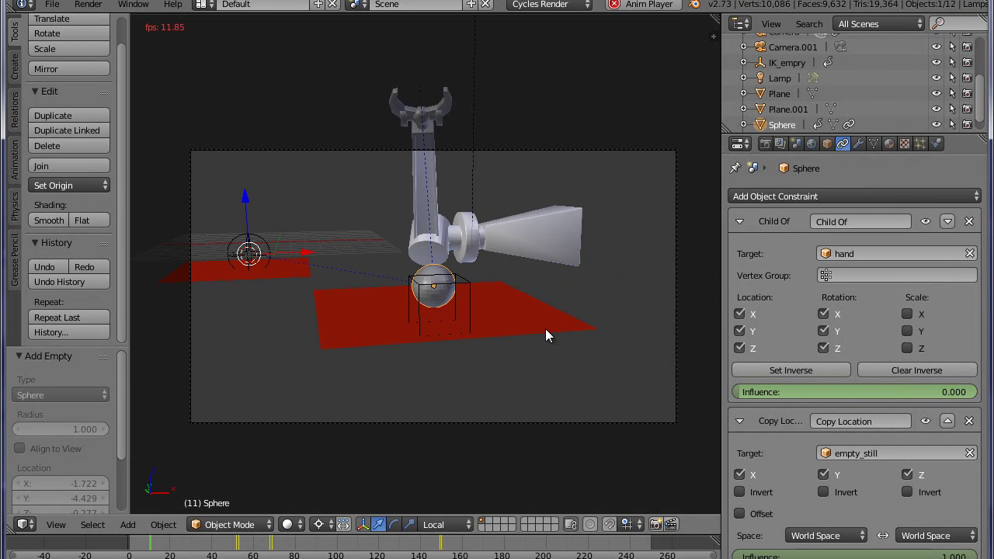